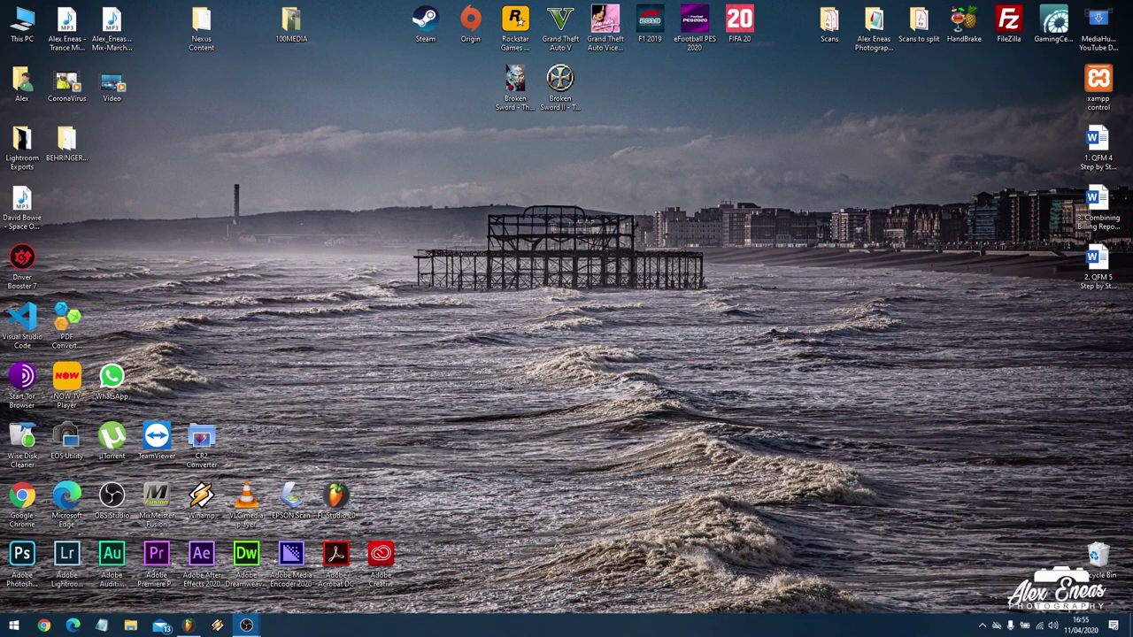
Check OBS Studio's Stream and General settings, then close Settings without changes
click(246, 625)
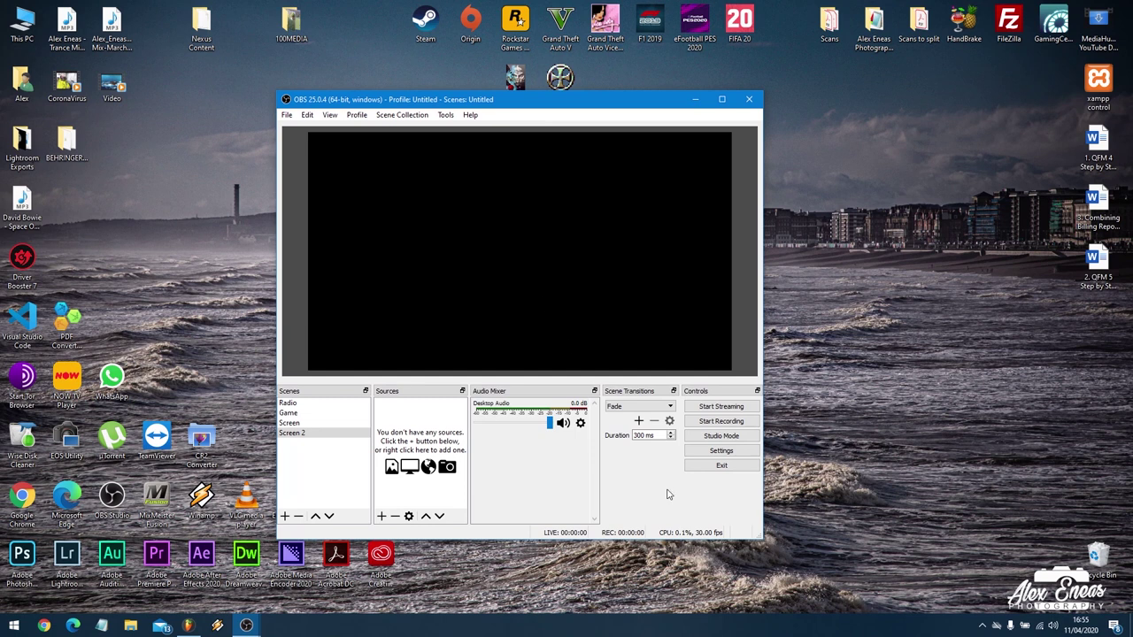
click(721, 451)
click(274, 164)
click(290, 137)
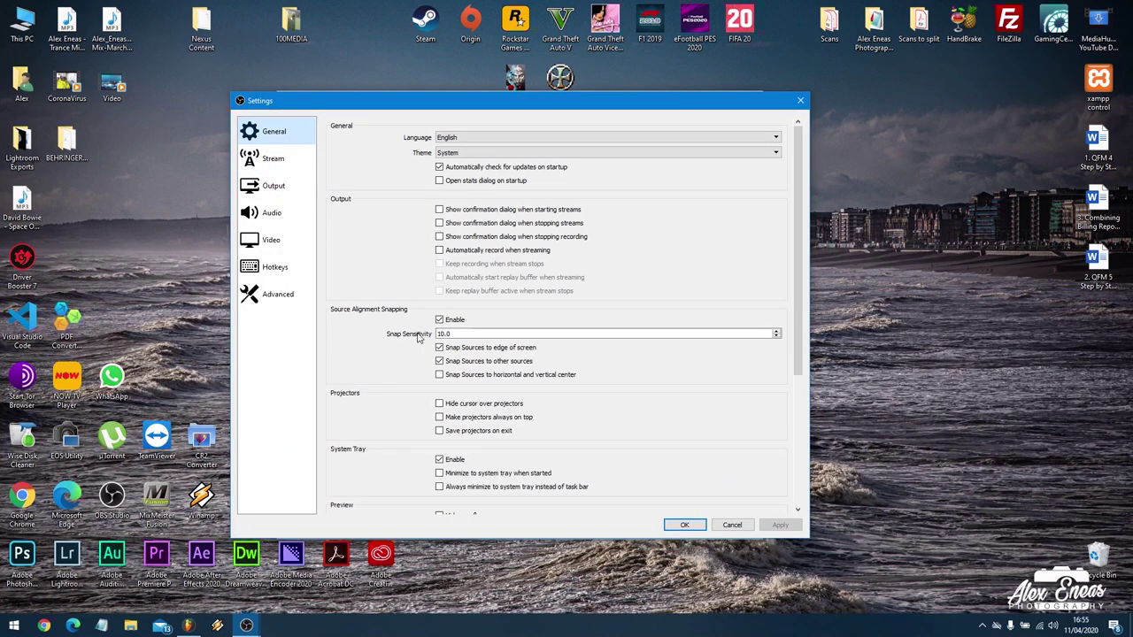
click(735, 526)
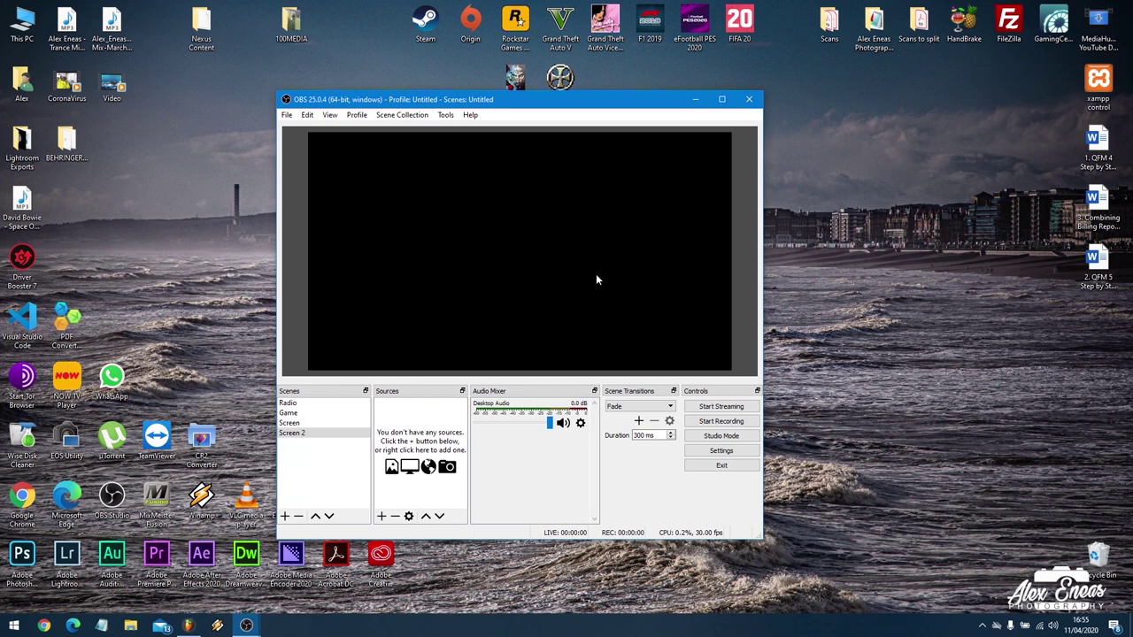
Add a Video Capture Device source using the Logitech HD Webcam C310
click(381, 516)
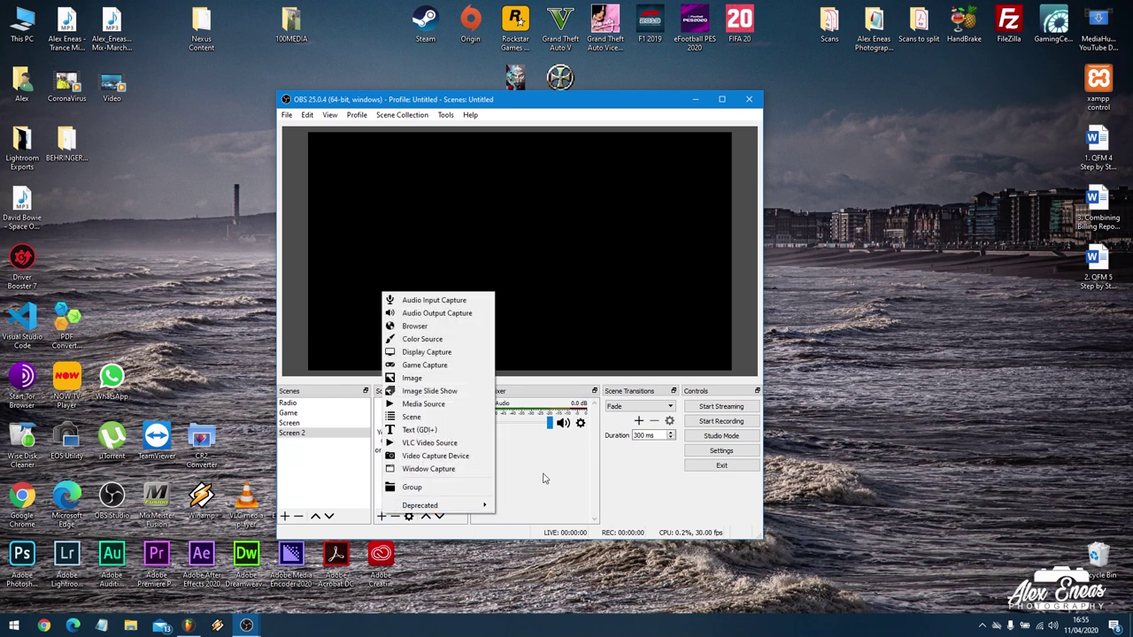
click(440, 455)
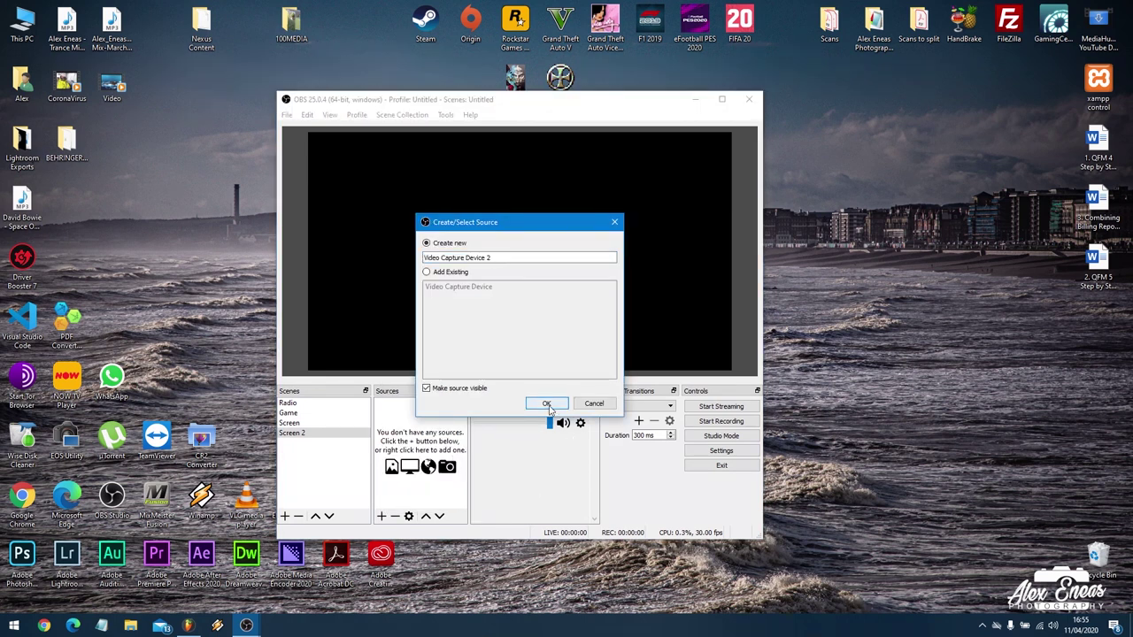
click(546, 405)
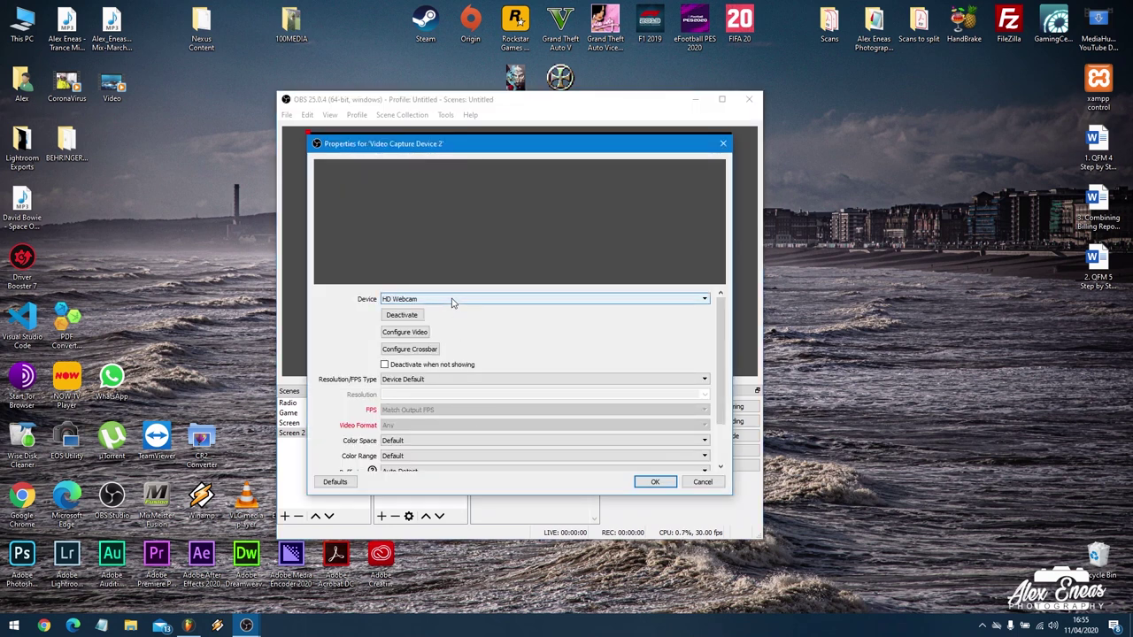
click(451, 299)
click(429, 315)
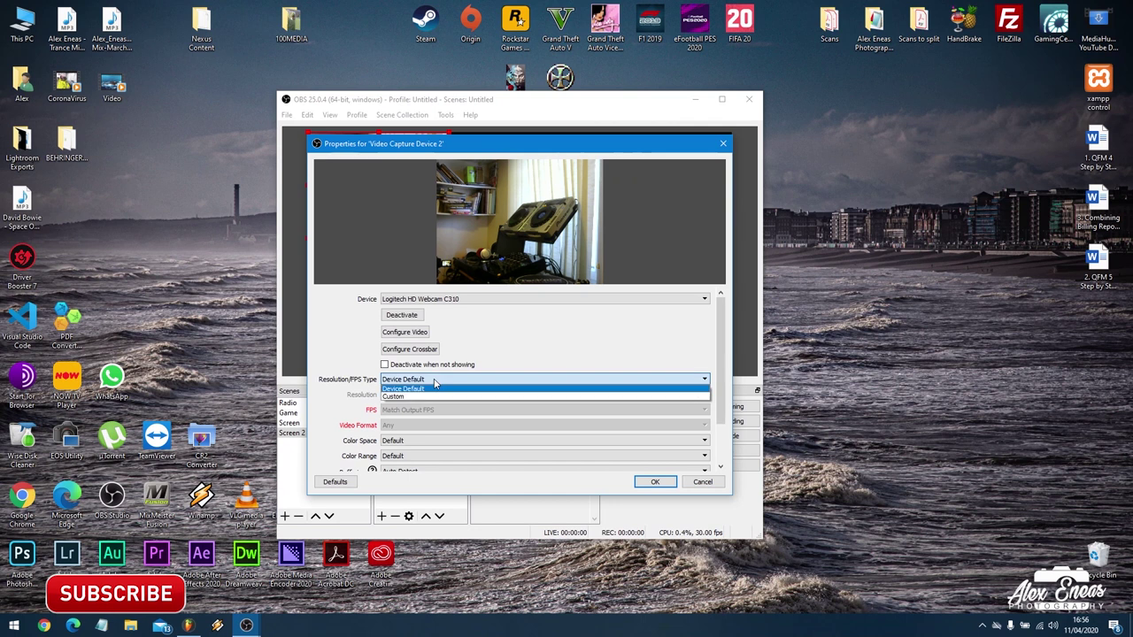
Give the webcam a custom 1280x720 resolution and stretch it to fill the canvas
click(424, 396)
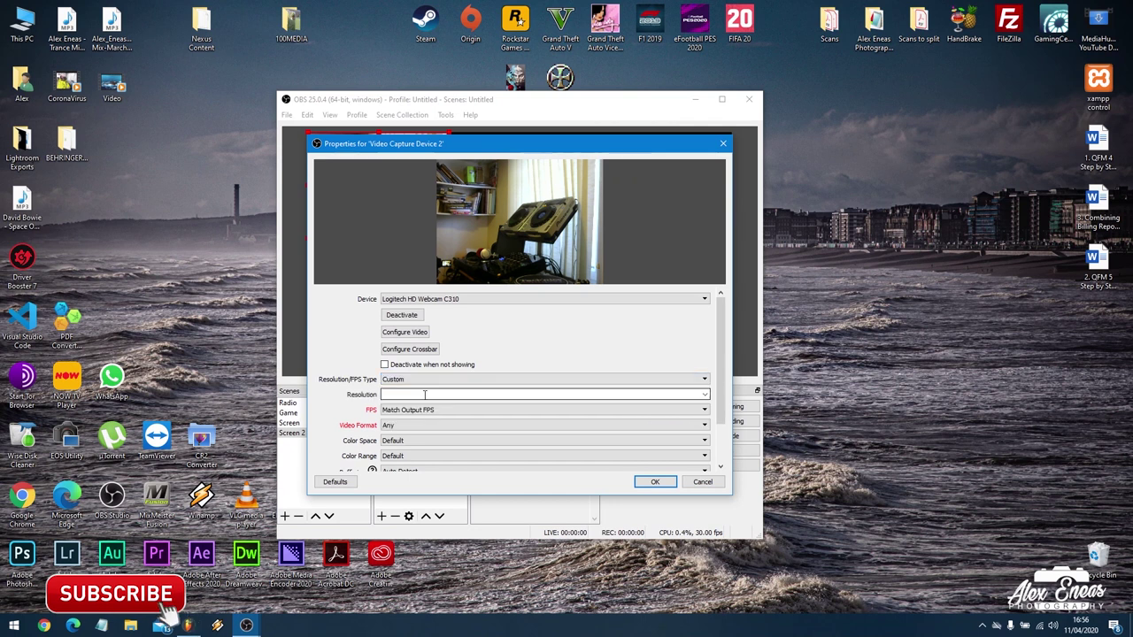
click(696, 398)
click(447, 406)
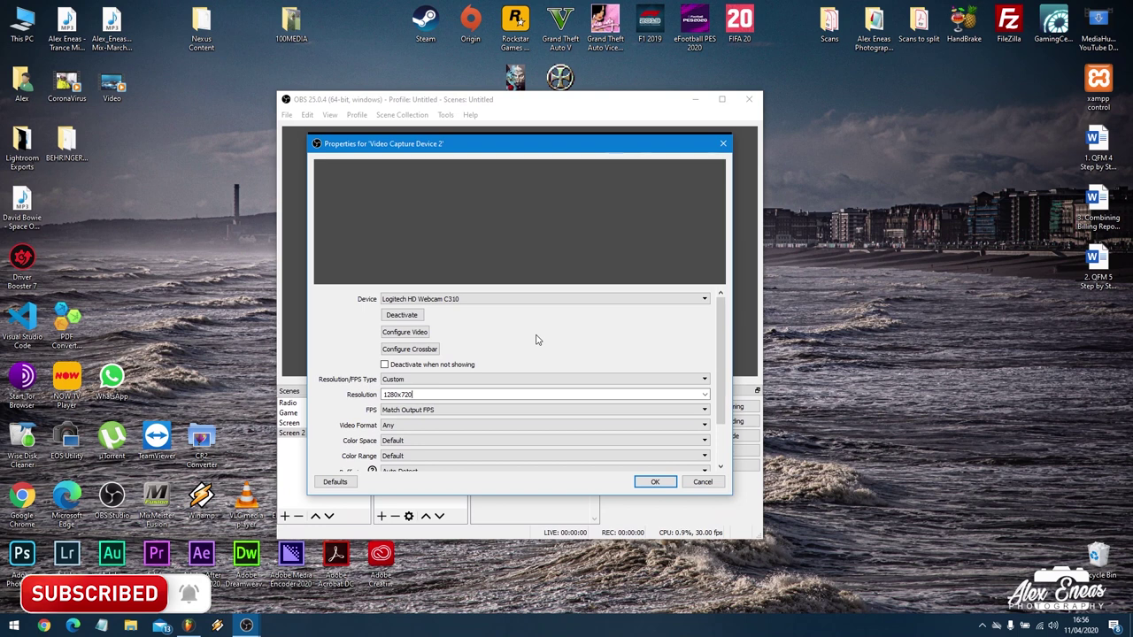
click(636, 486)
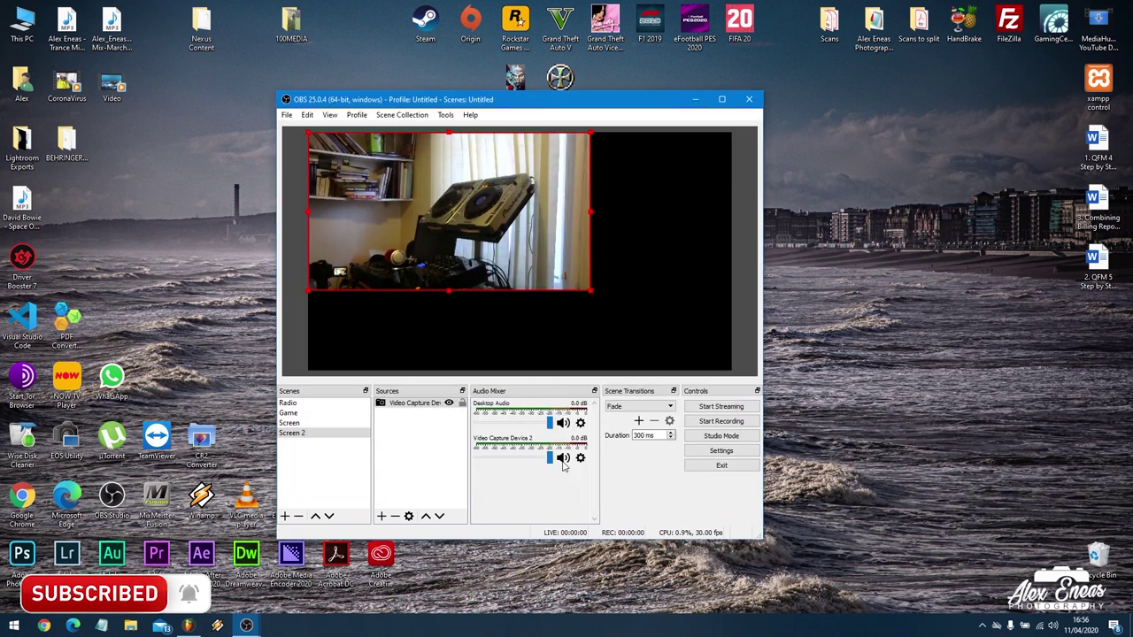
drag(591, 292, 727, 370)
click(737, 333)
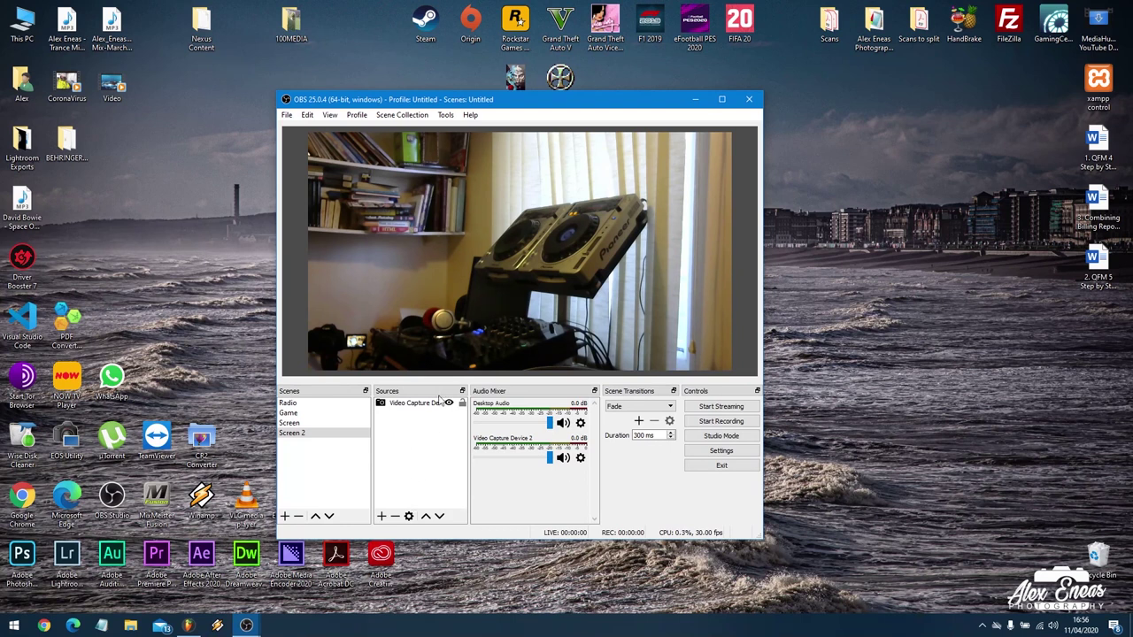
Add an Audio Input Capture source using Line In (BEHRINGER USB WDM AUDIO)
click(383, 517)
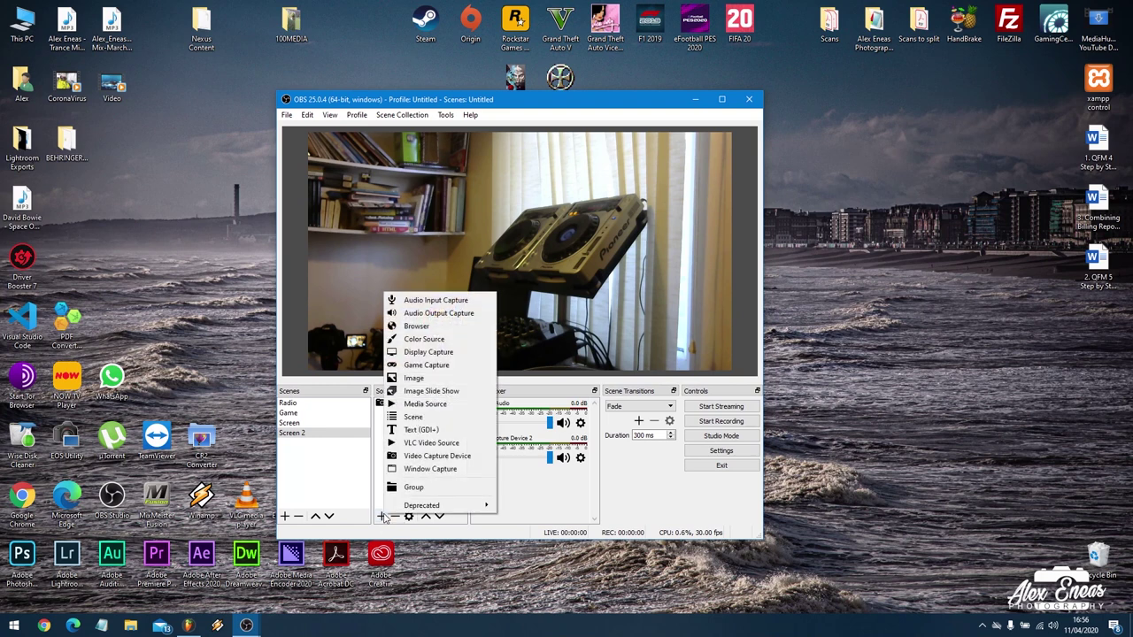
click(471, 303)
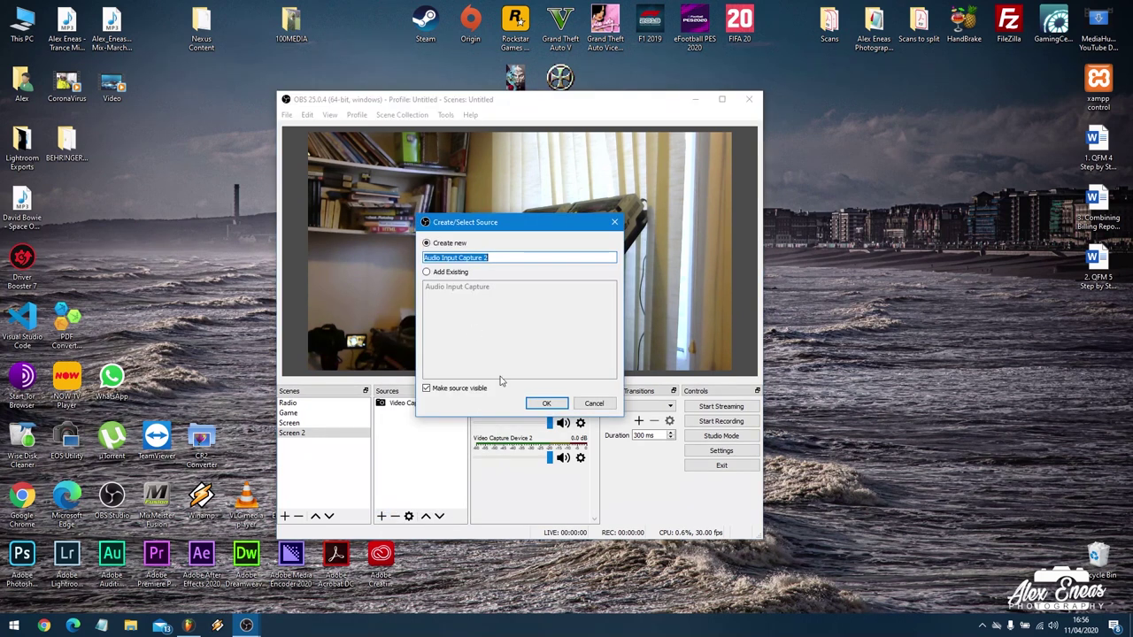
click(547, 408)
click(415, 171)
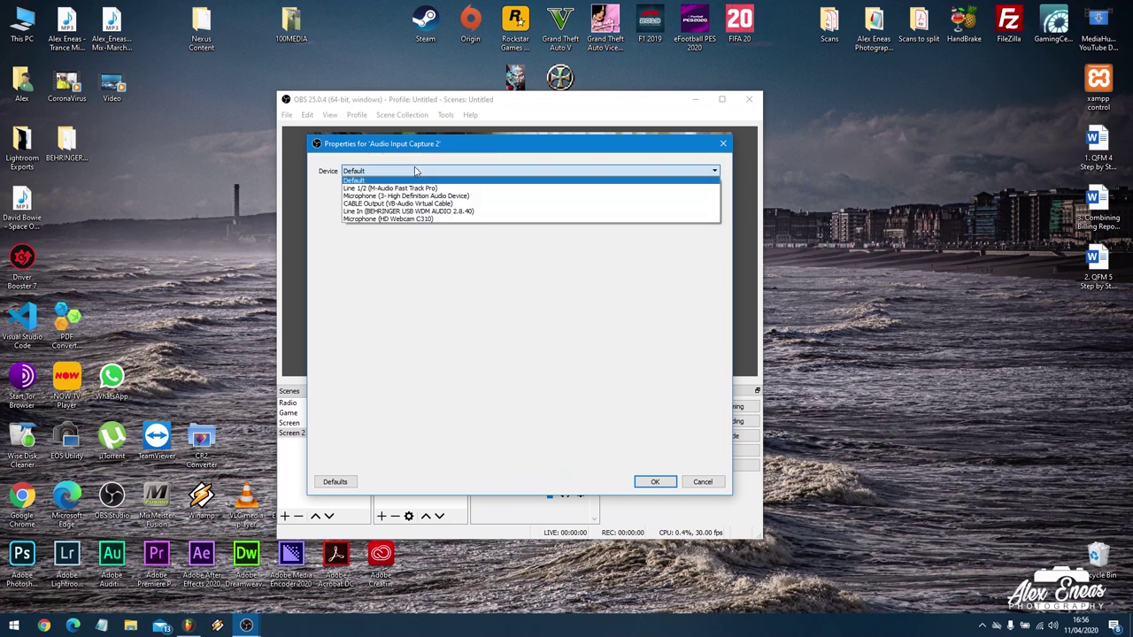
click(401, 213)
click(653, 482)
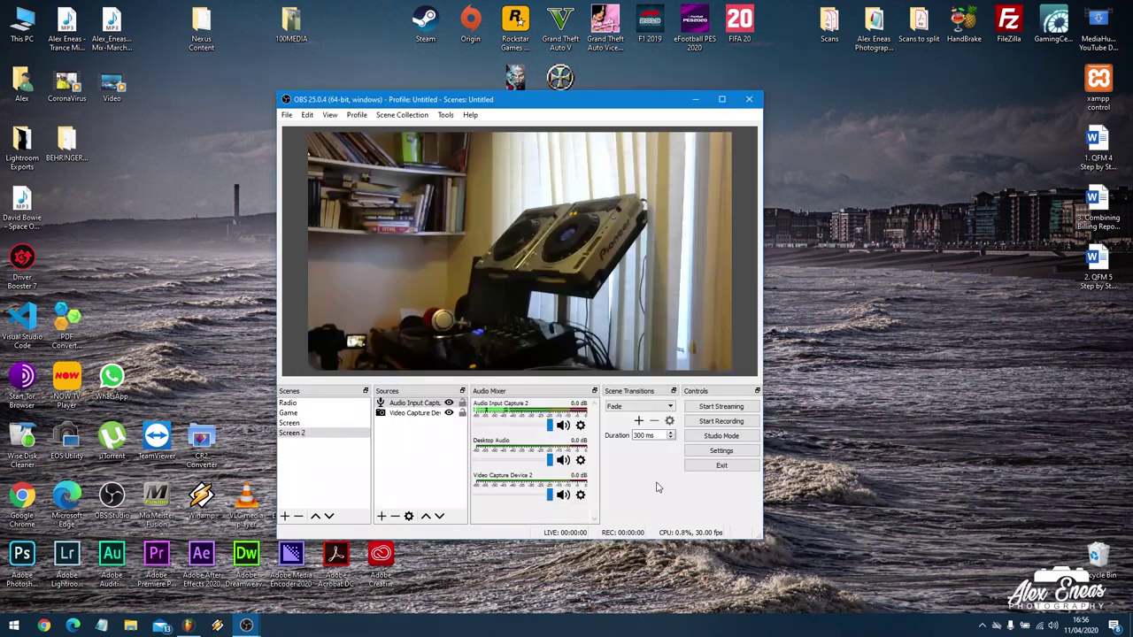
click(415, 414)
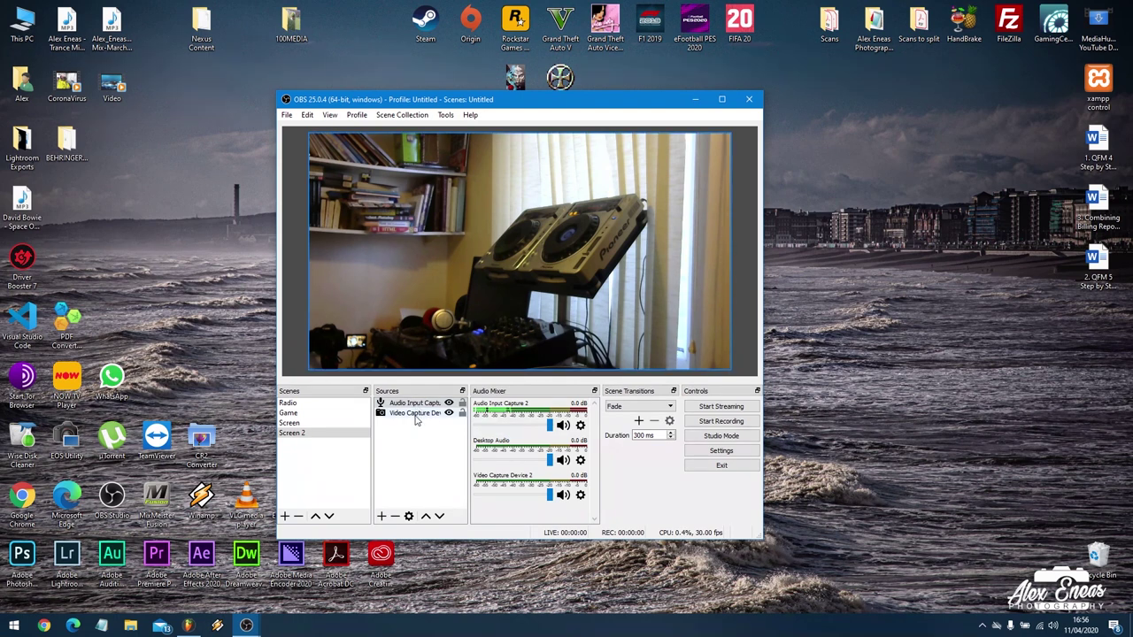
drag(599, 104, 453, 87)
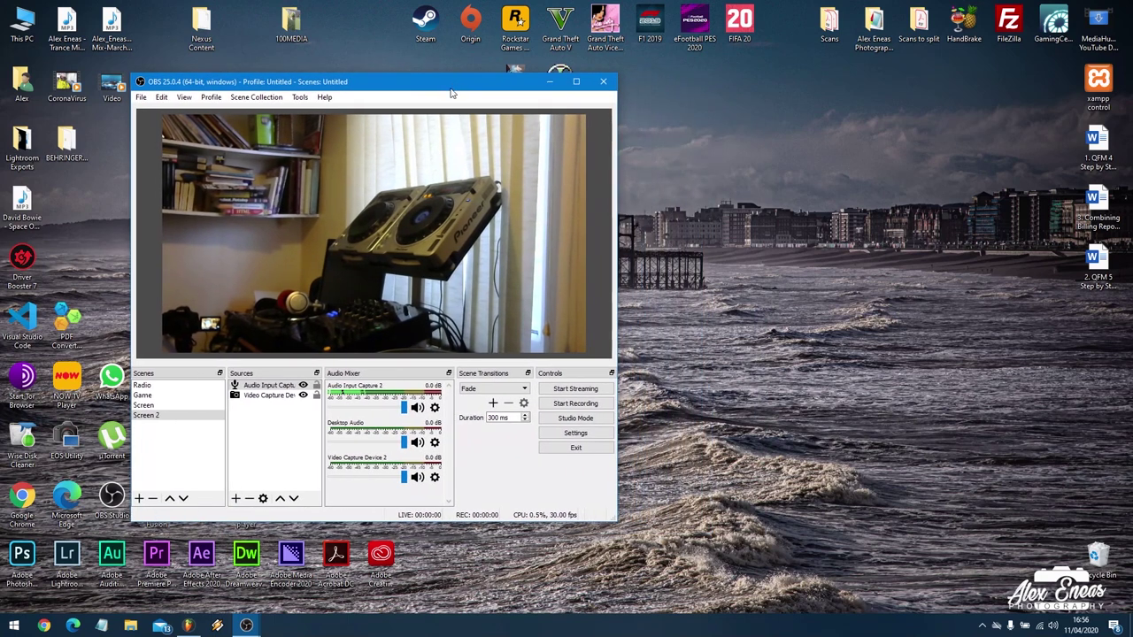
Open FL Studio's audio settings and confirm the ASIO input is Line In (BEHRINGER)
click(192, 626)
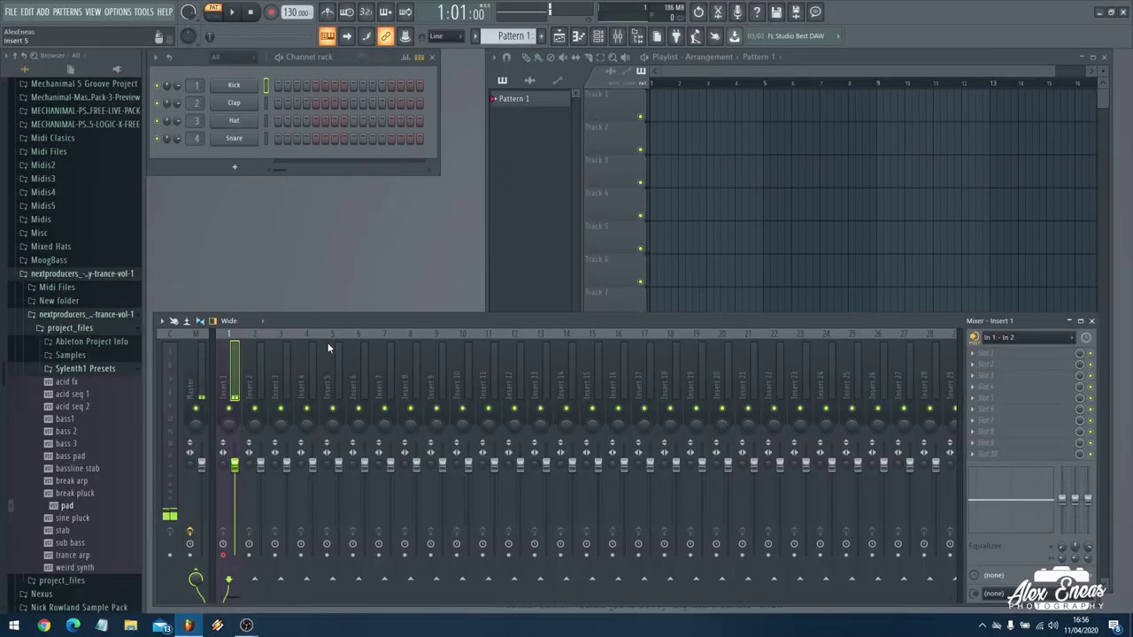
click(95, 11)
mouse_move(117, 12)
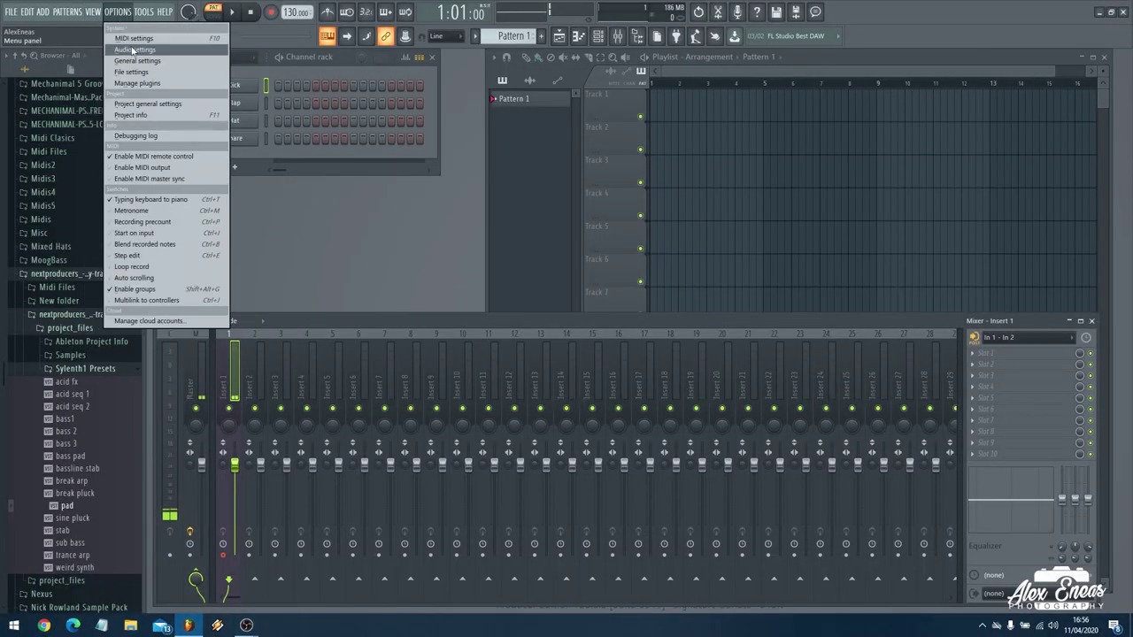
click(135, 50)
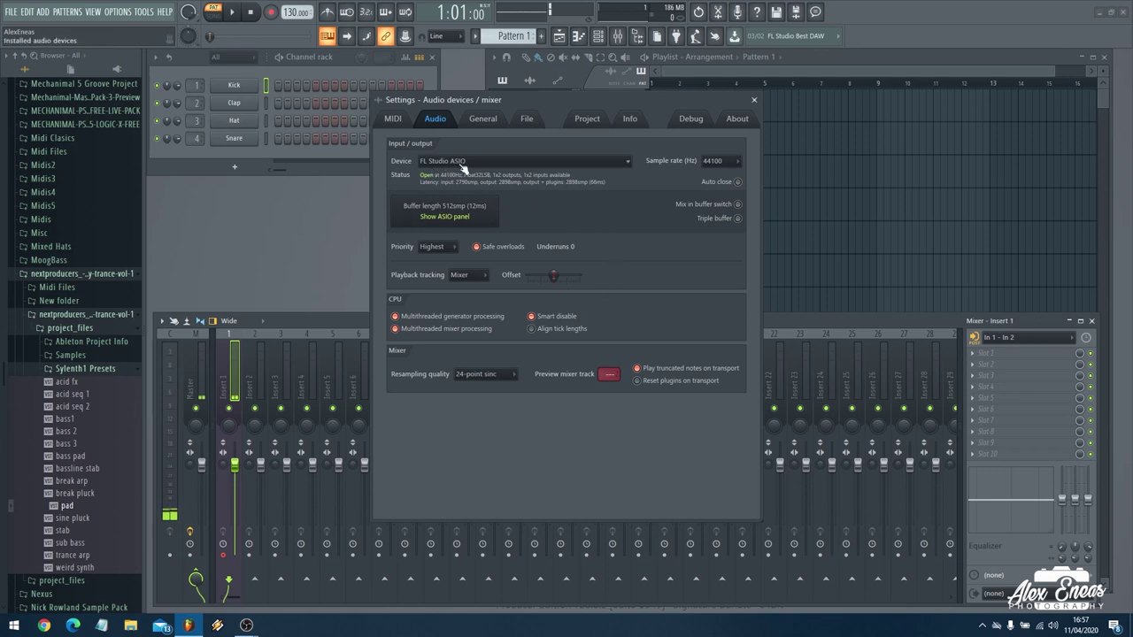
click(449, 221)
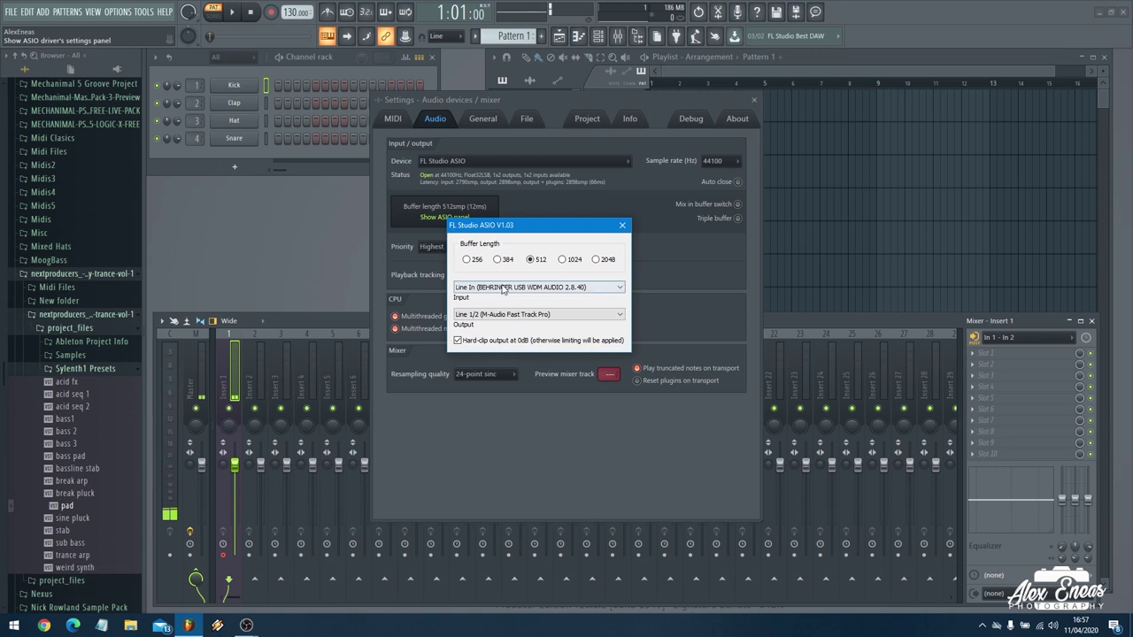
click(536, 287)
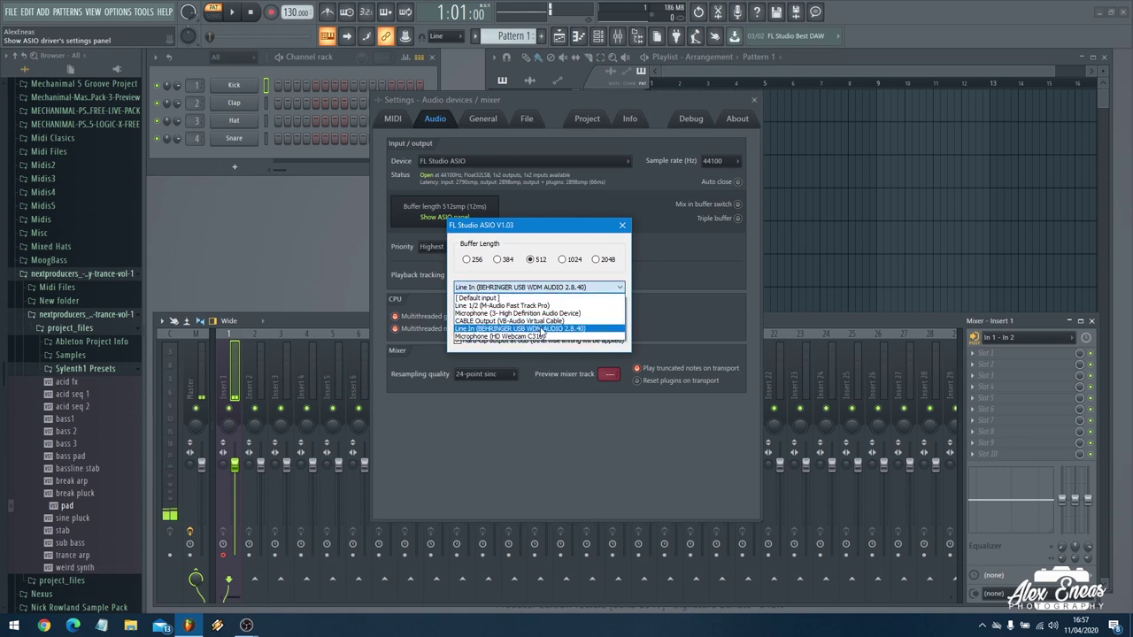
click(511, 328)
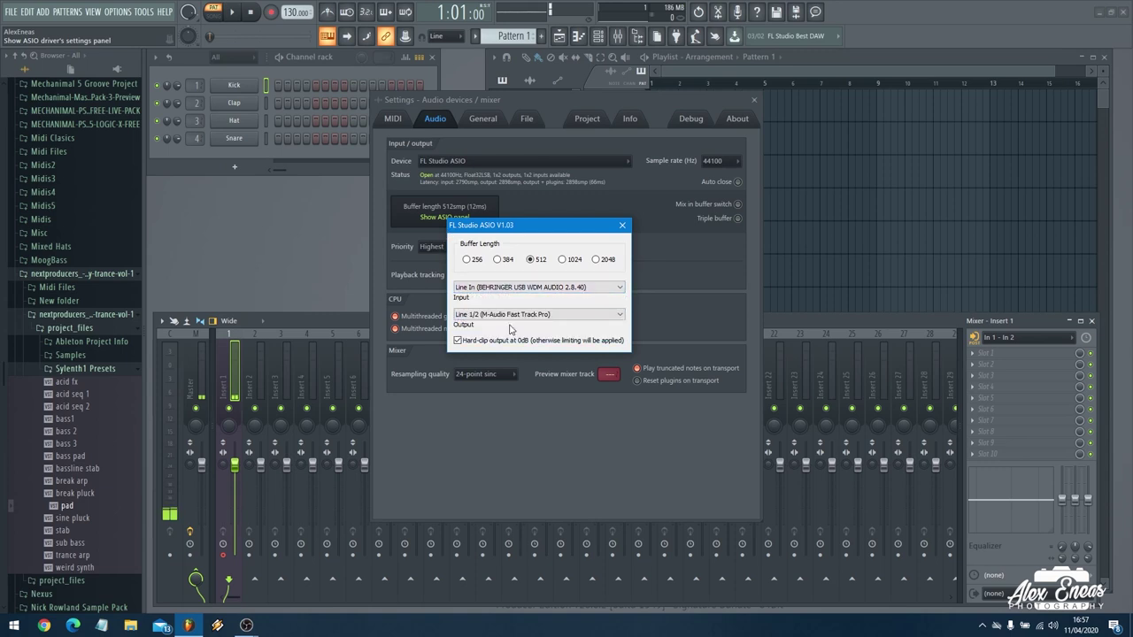
click(622, 225)
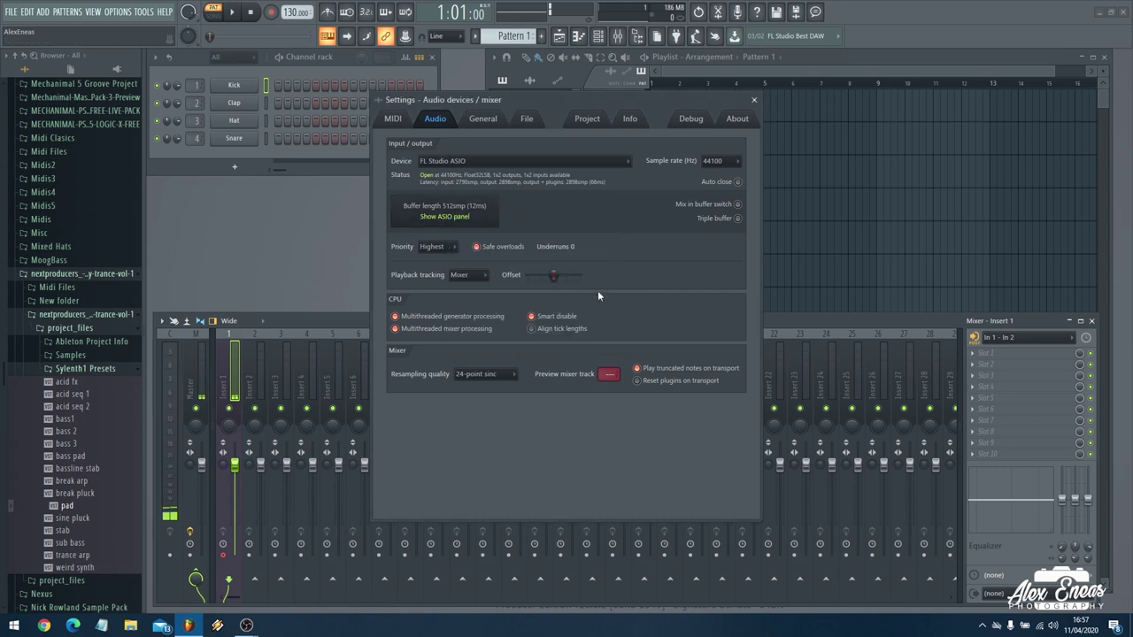
Close the audio settings and keep mixer Insert 1's input on In 1 - In 2
click(753, 99)
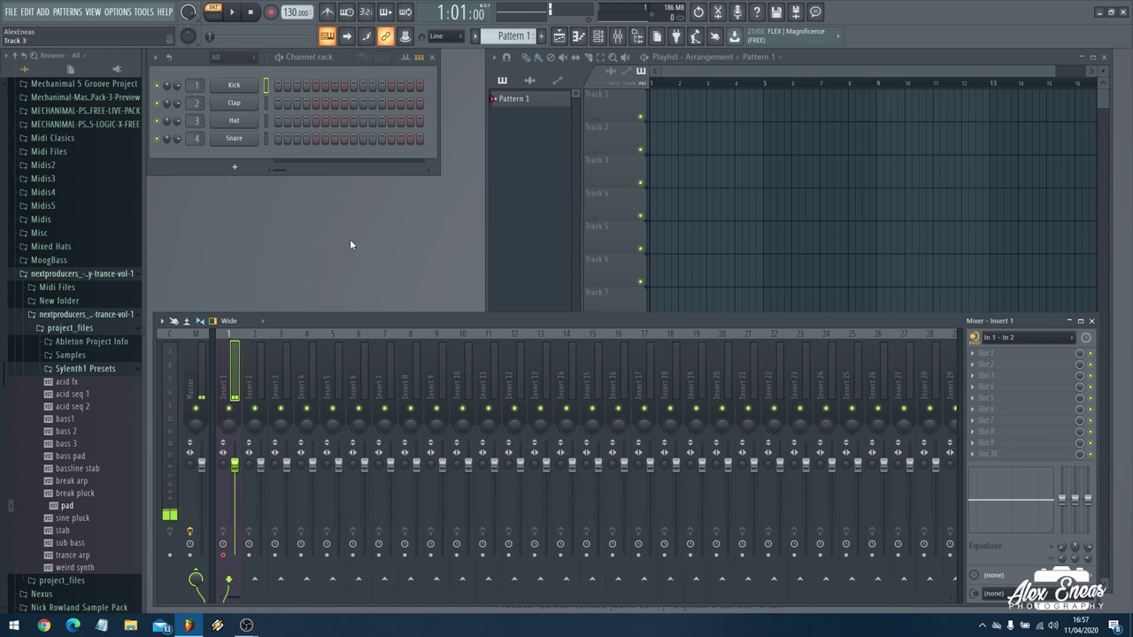
mouse_move(257, 624)
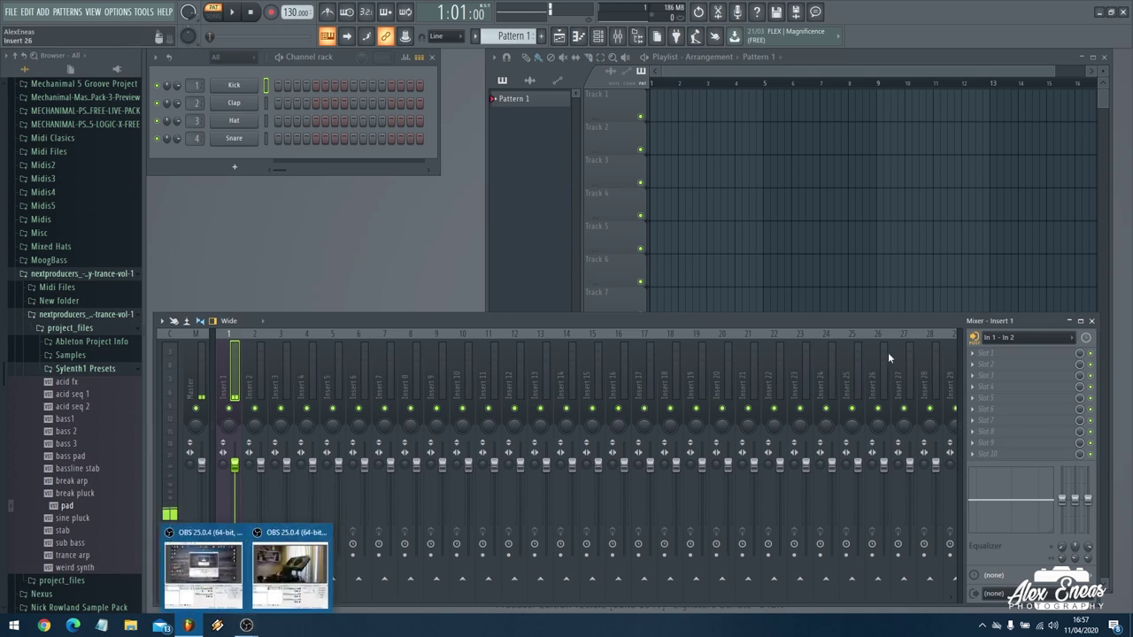
click(1018, 339)
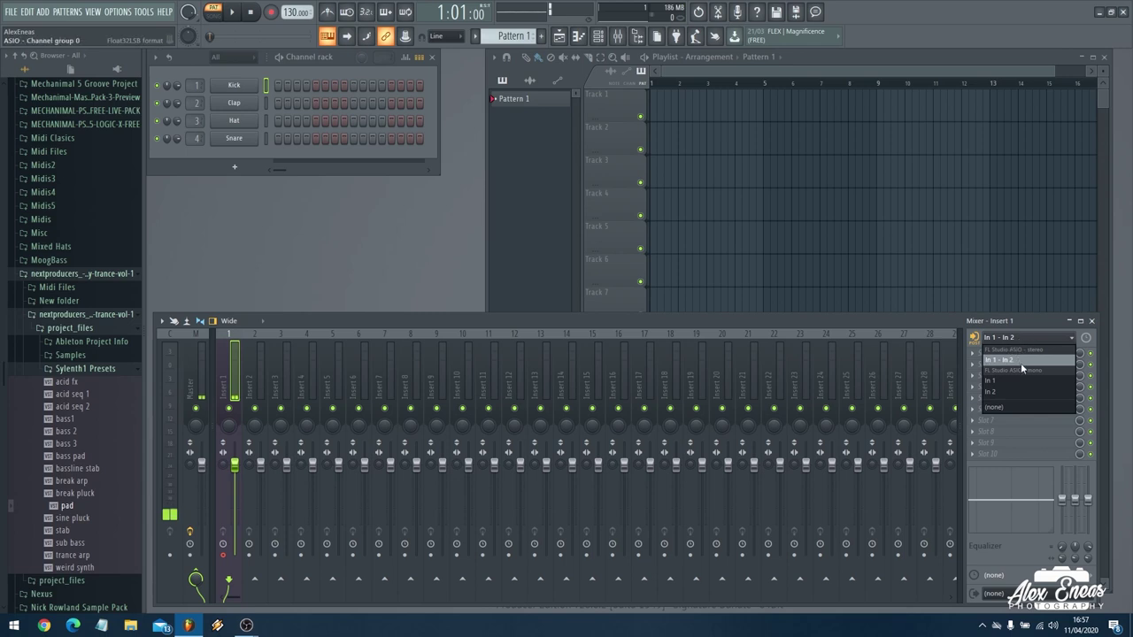
click(1026, 361)
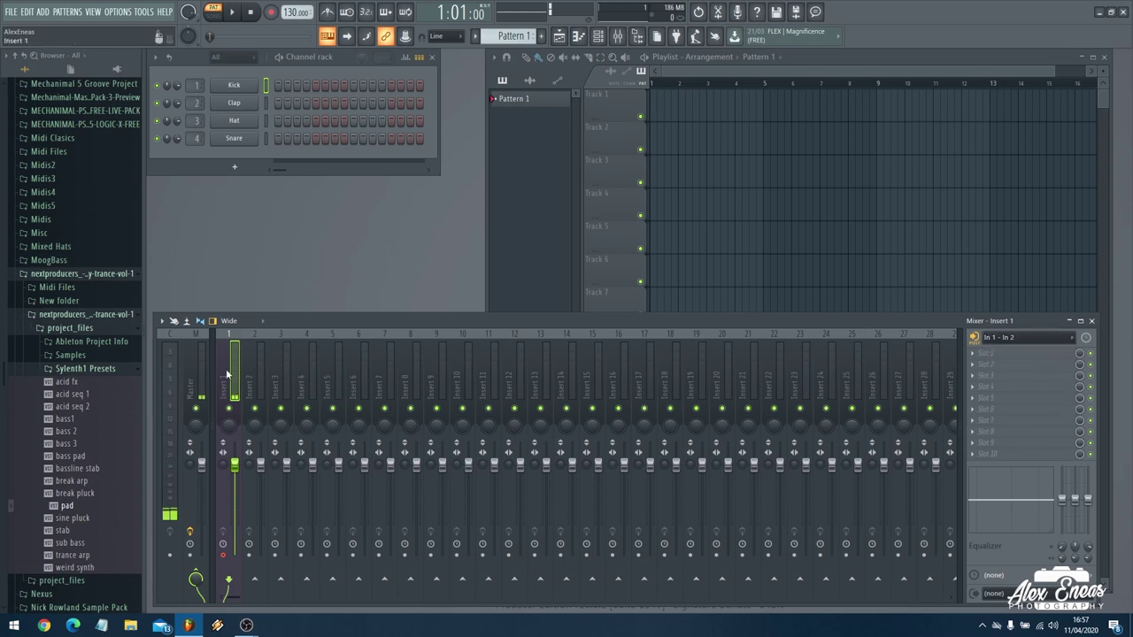
click(1031, 343)
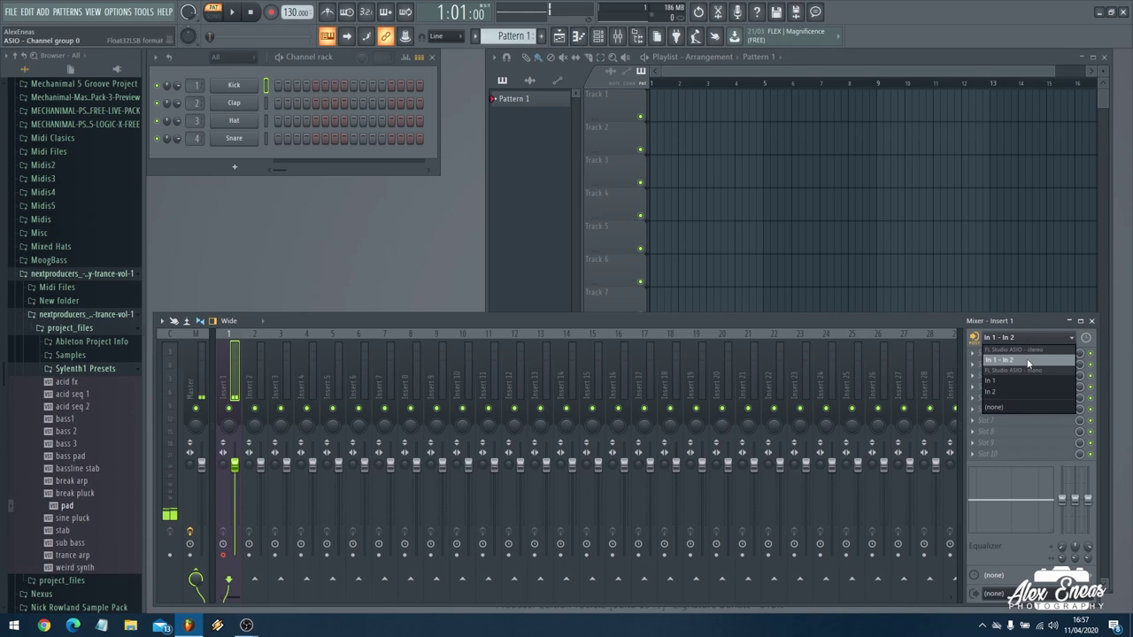
click(1027, 361)
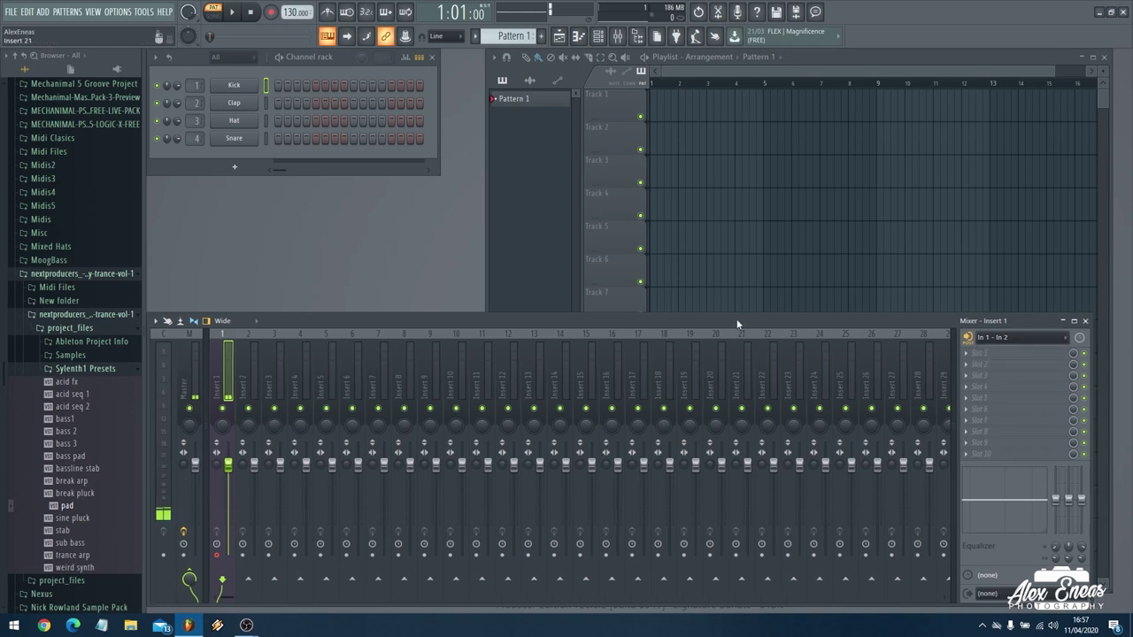
Glance at OBS Studio, then return to FL Studio
mouse_move(248, 620)
click(292, 566)
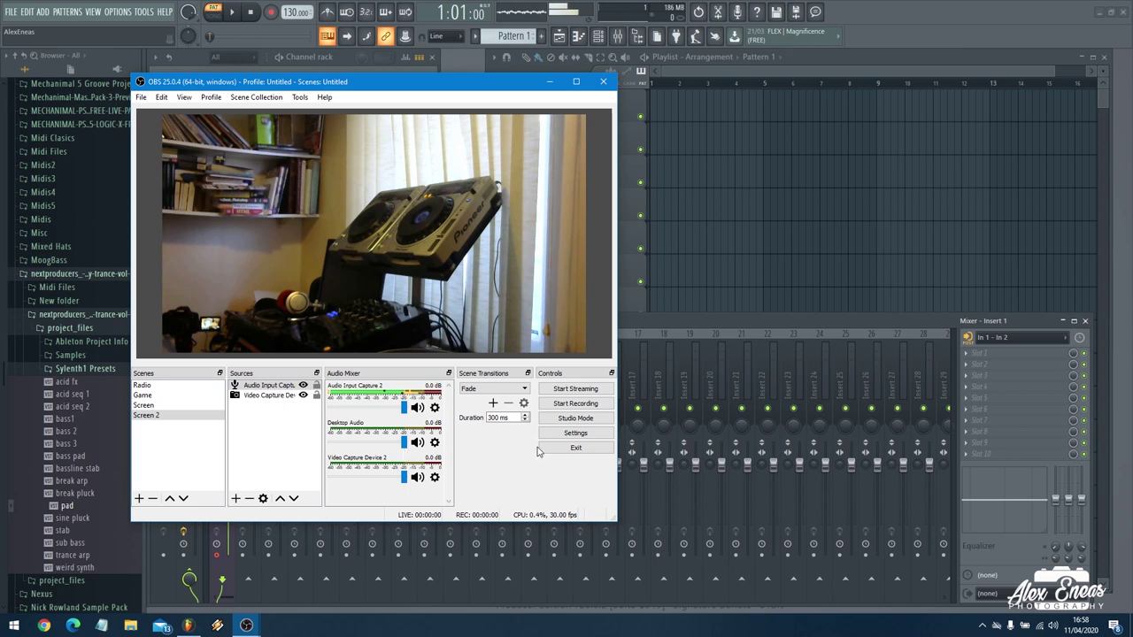
click(696, 321)
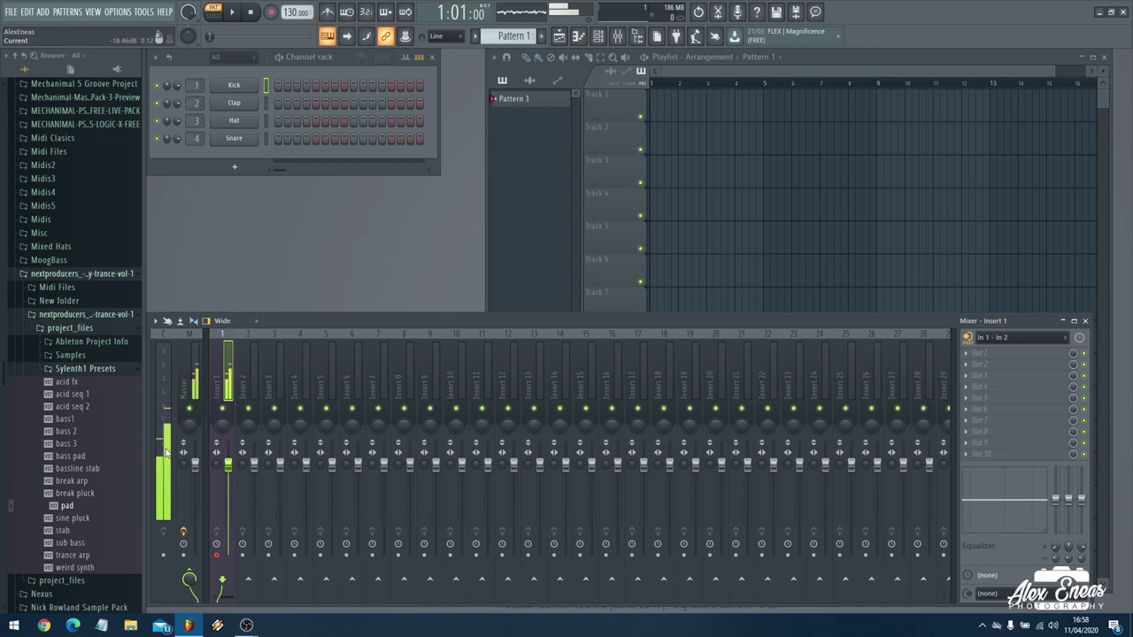
Load ZGameEditor Visualizer into Insert 1's first FX slot and open its effect list
click(968, 357)
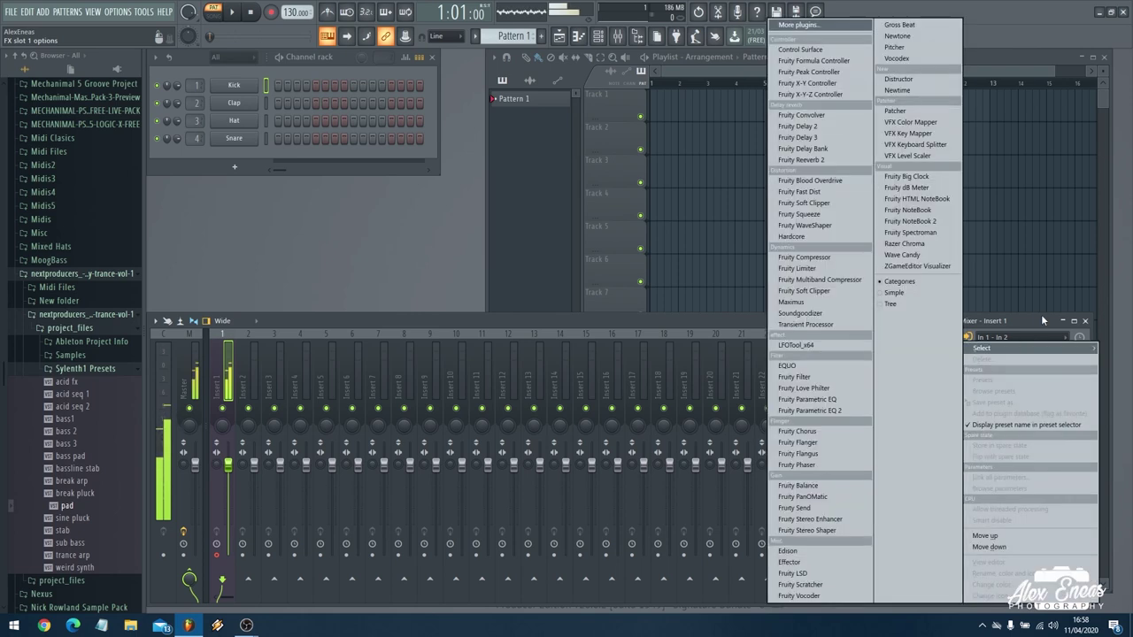
mouse_move(968, 358)
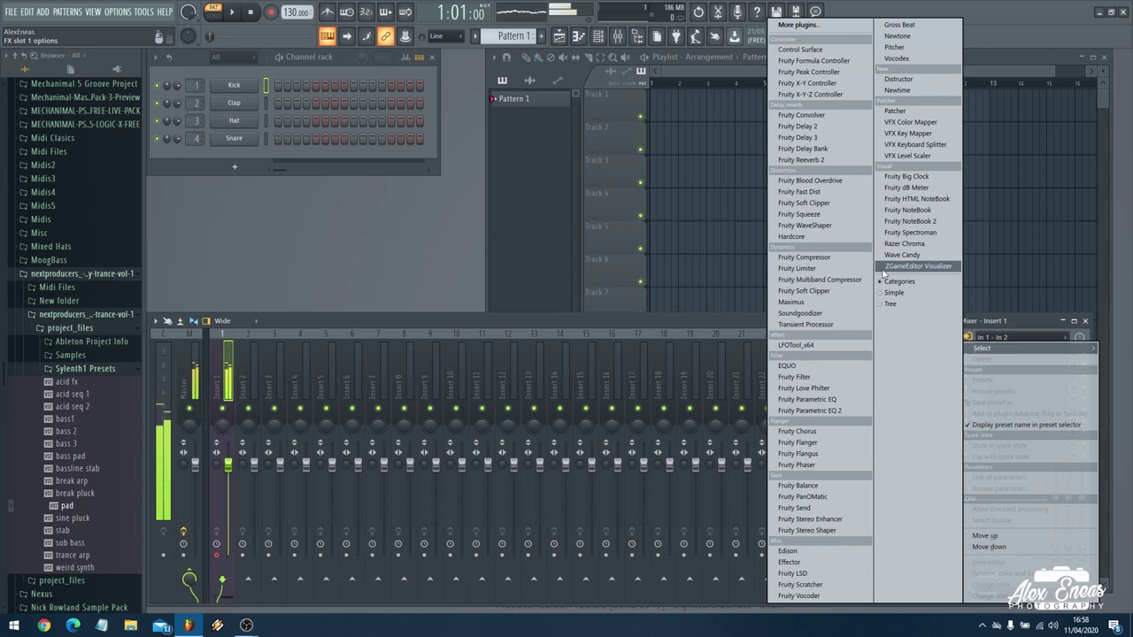
click(923, 268)
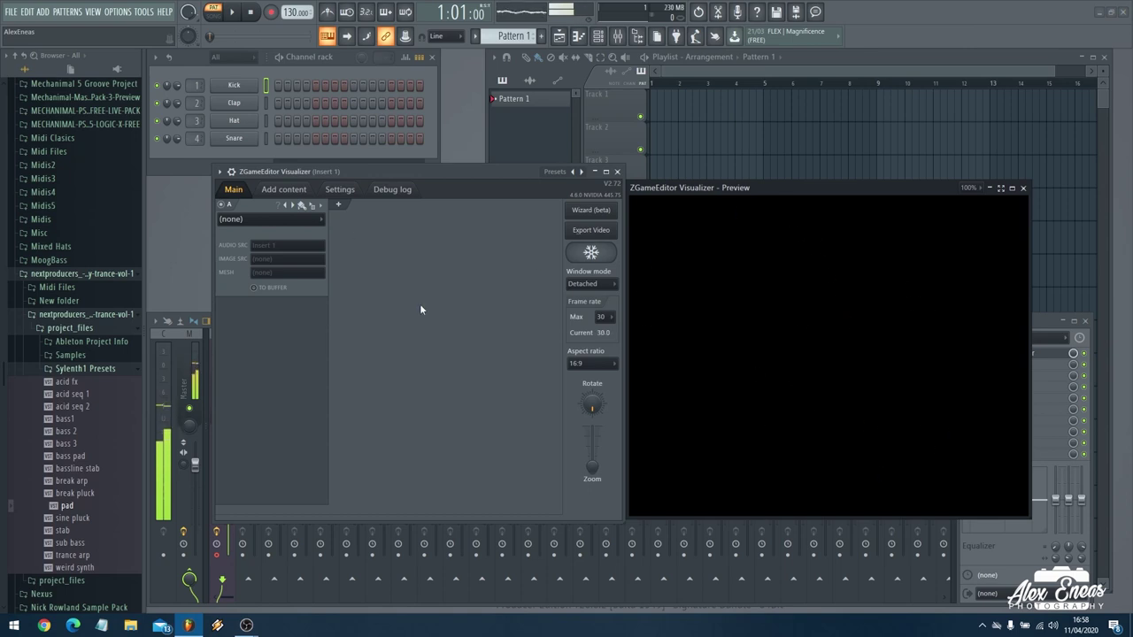
click(307, 223)
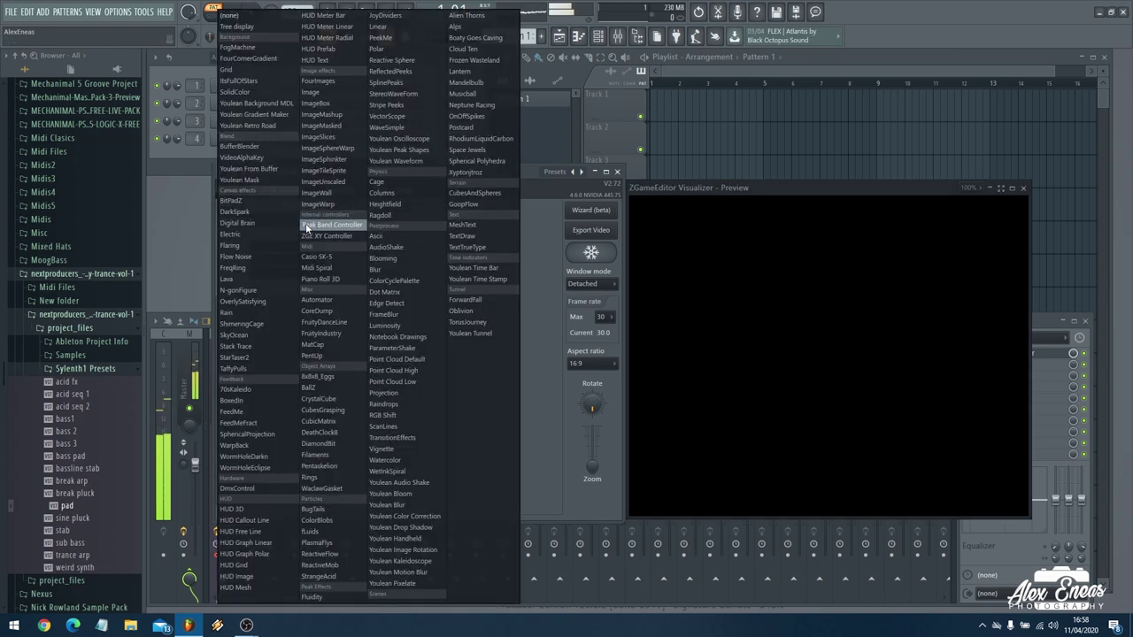
Make layer A a SolidColor effect coloured bright green
click(234, 91)
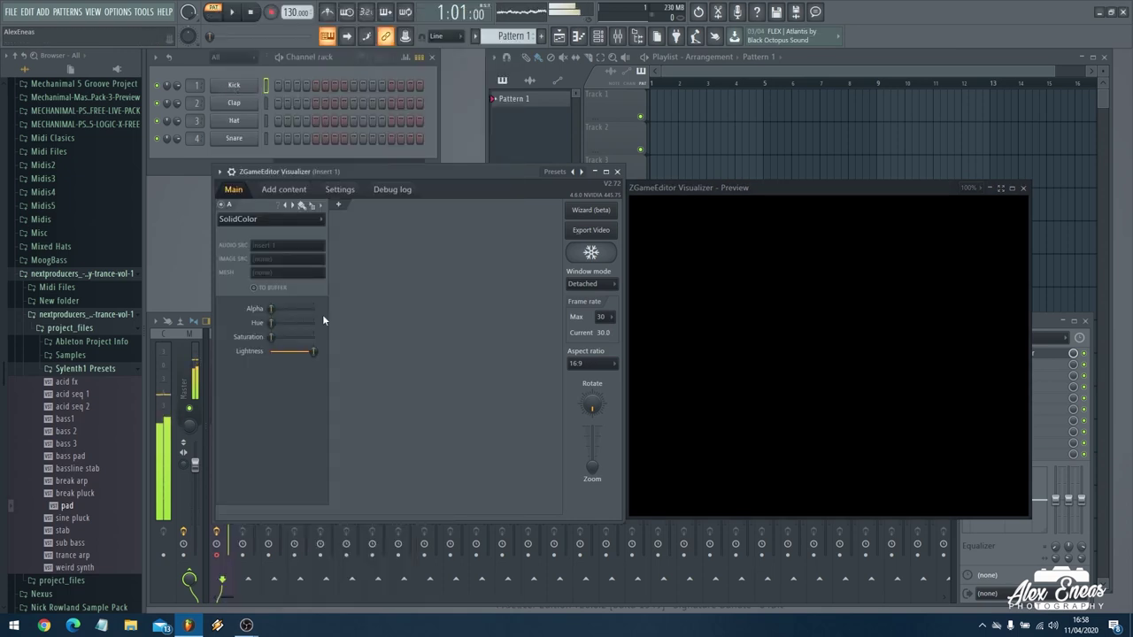
click(305, 206)
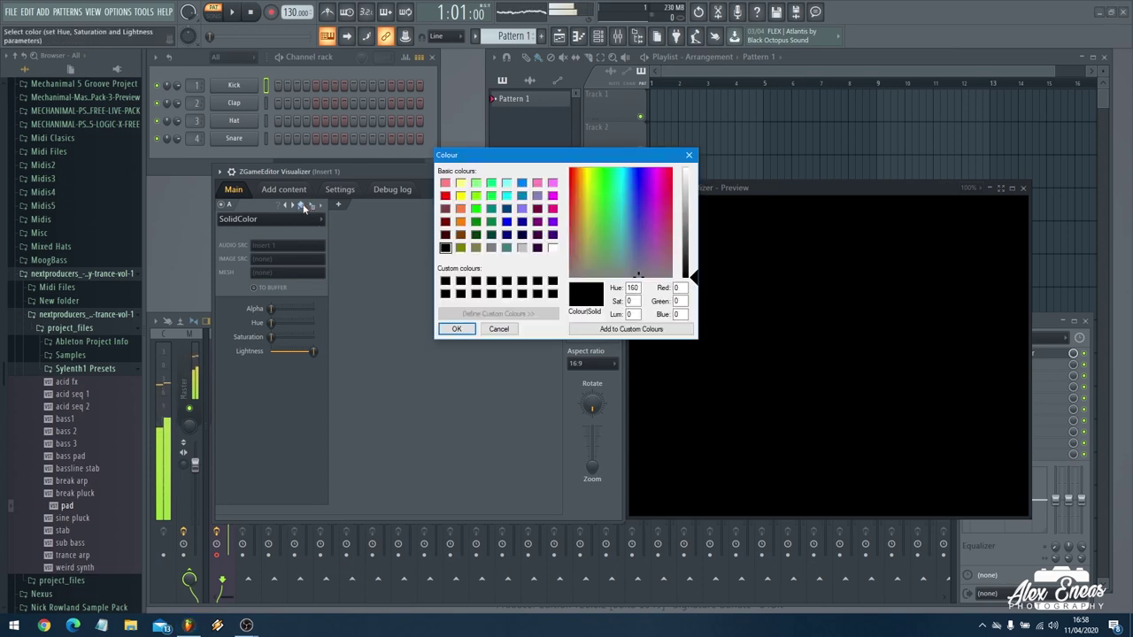
click(475, 208)
click(452, 332)
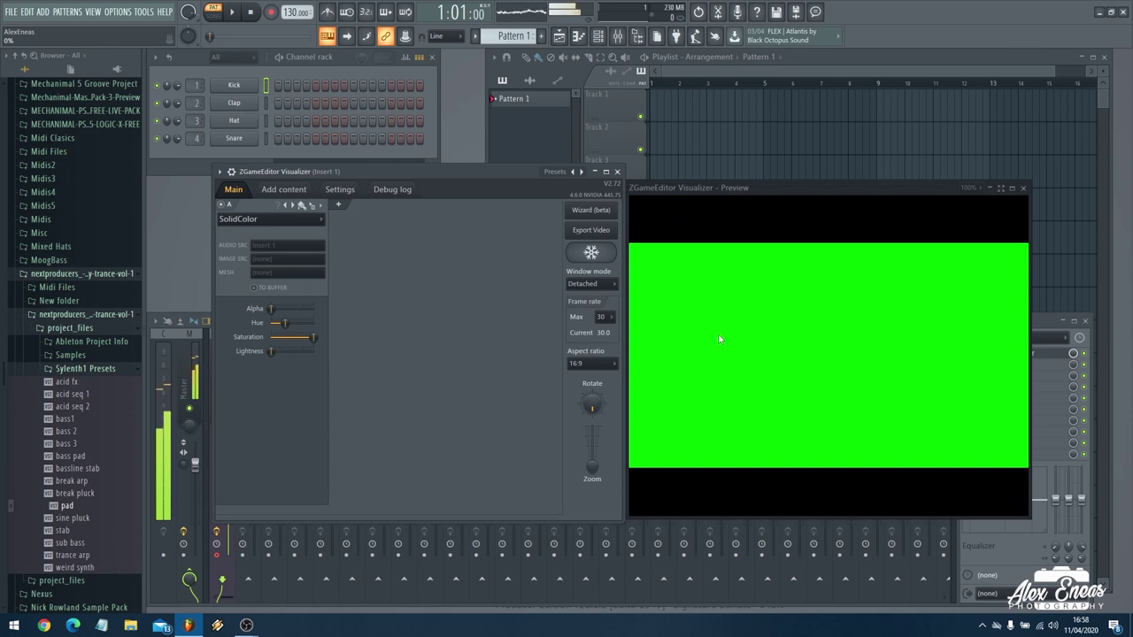
Add a second layer B set to the Linear spectrum effect
click(339, 207)
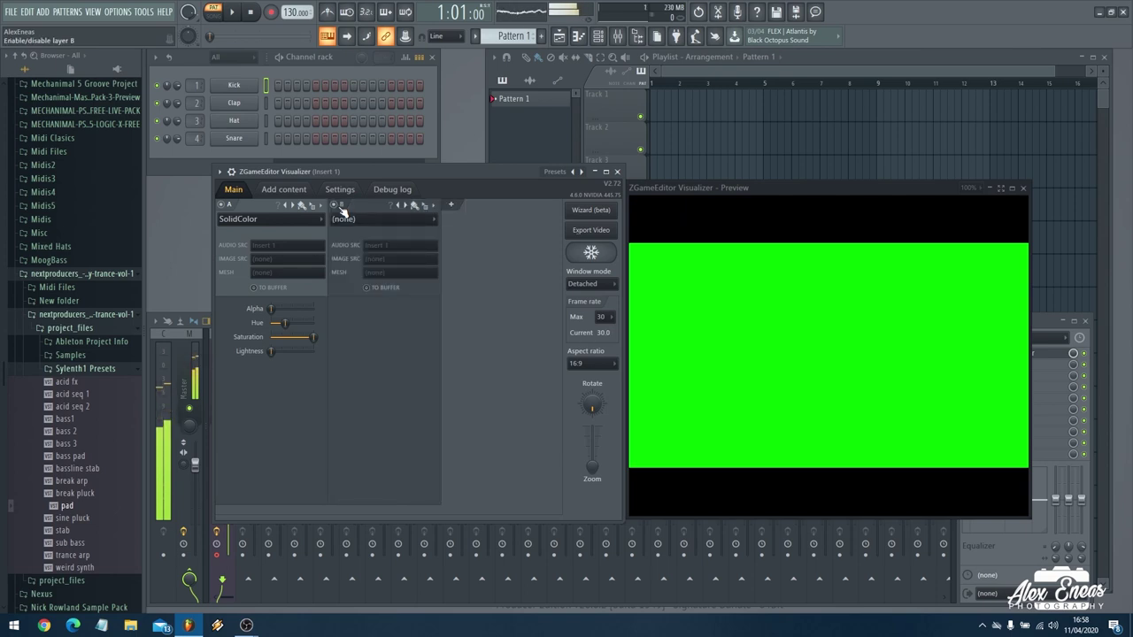
click(412, 224)
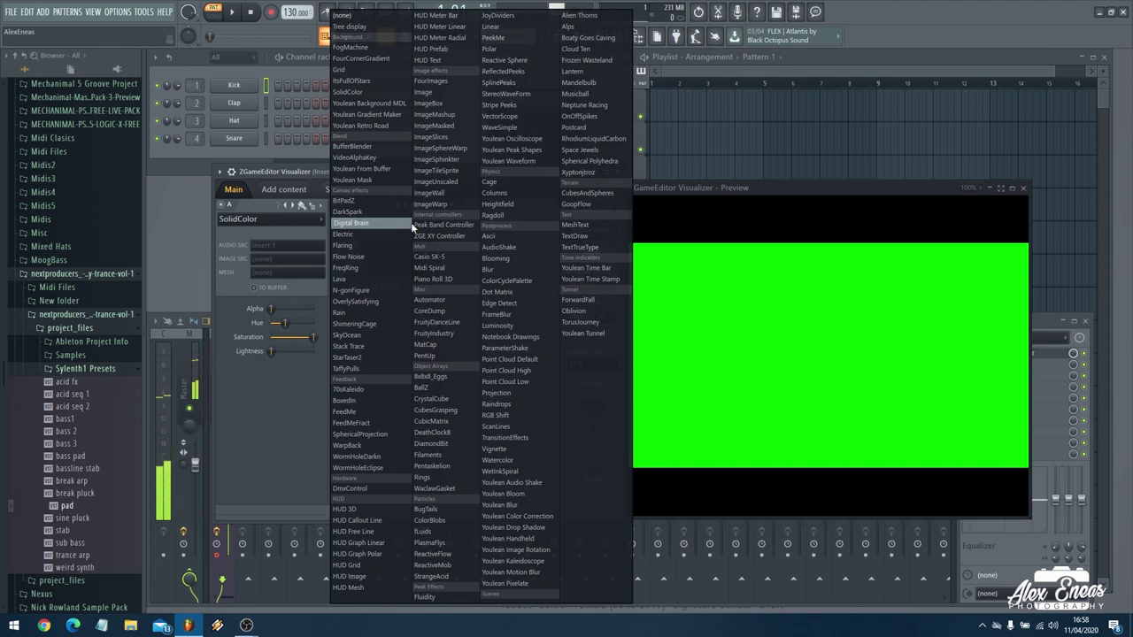
click(528, 27)
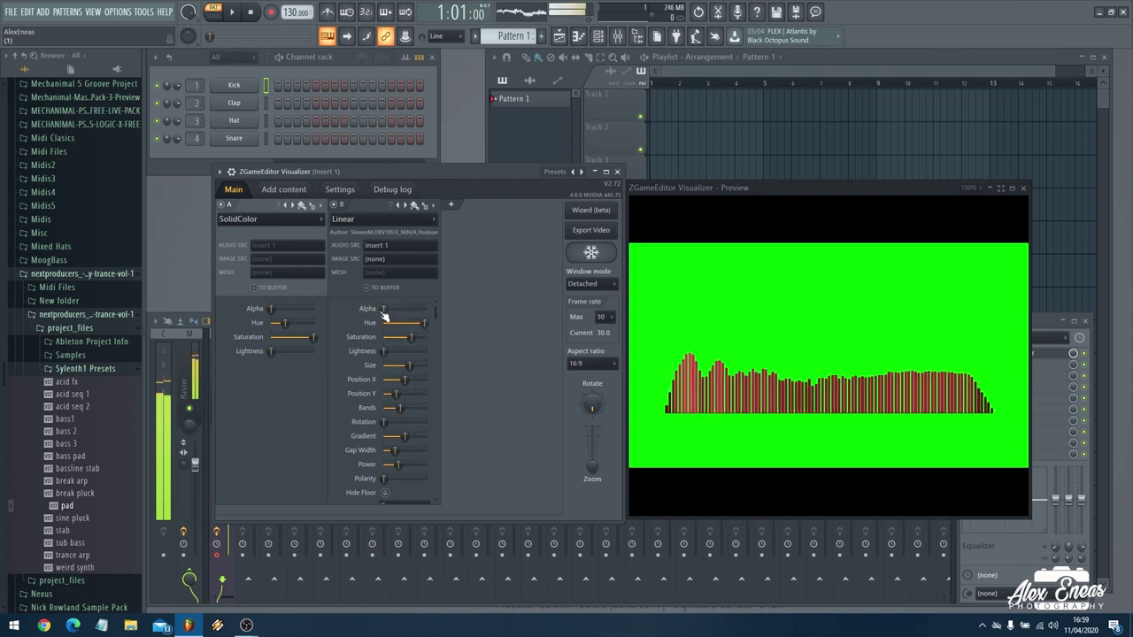
Try Polar and ReflectedPeeks, return to Linear, and lower Lightness so the bars turn dark
click(409, 205)
click(409, 205)
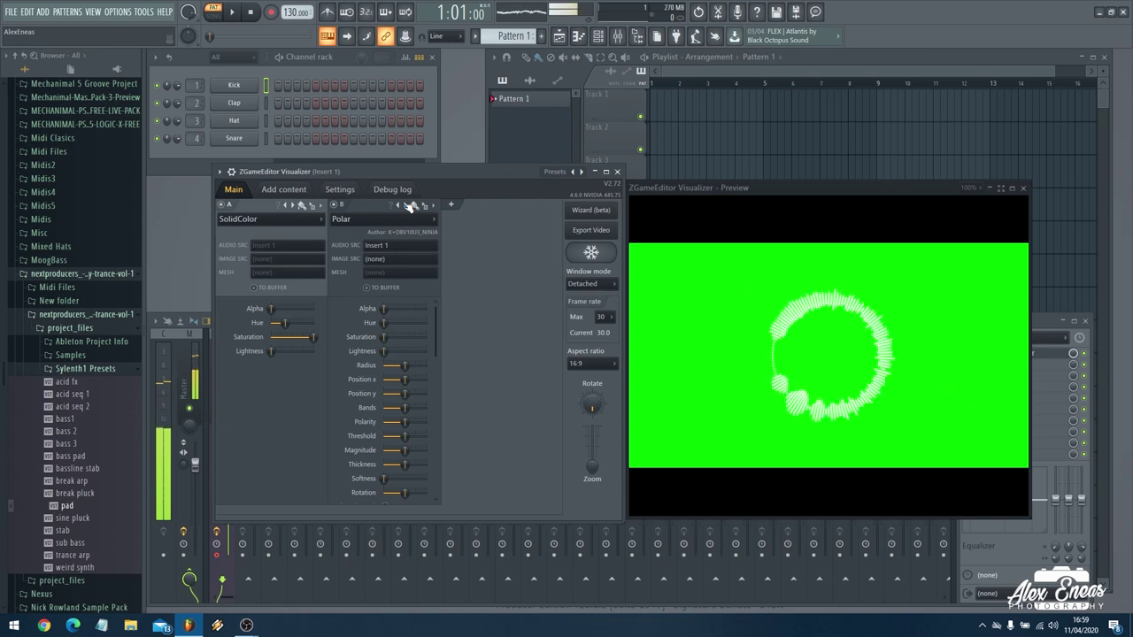
click(408, 205)
click(409, 206)
click(402, 205)
click(403, 205)
click(402, 205)
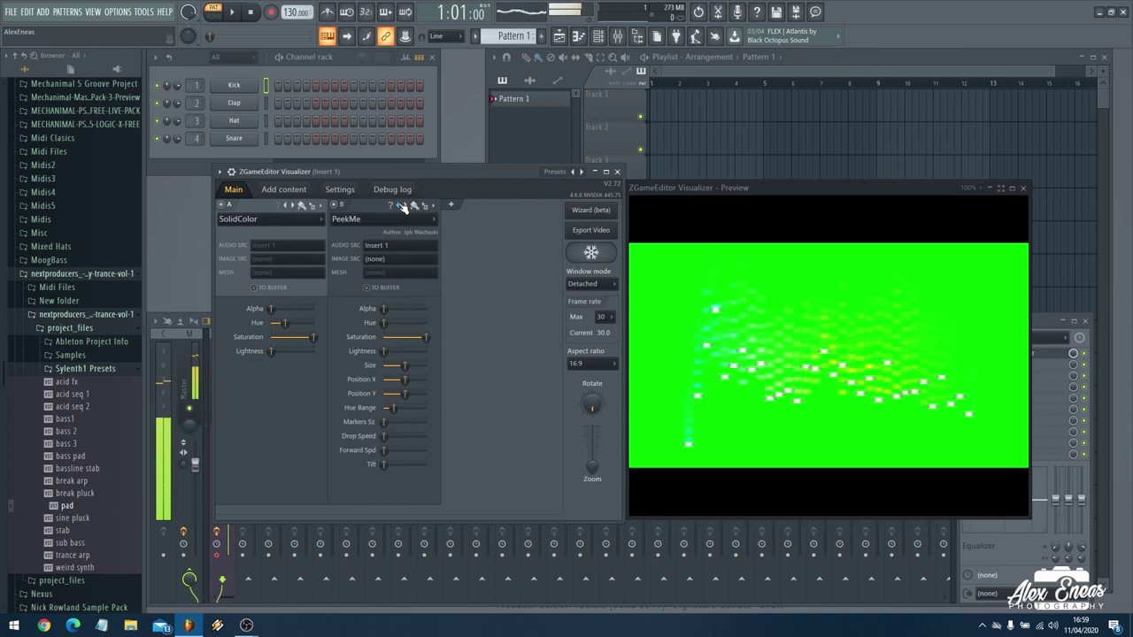
click(403, 205)
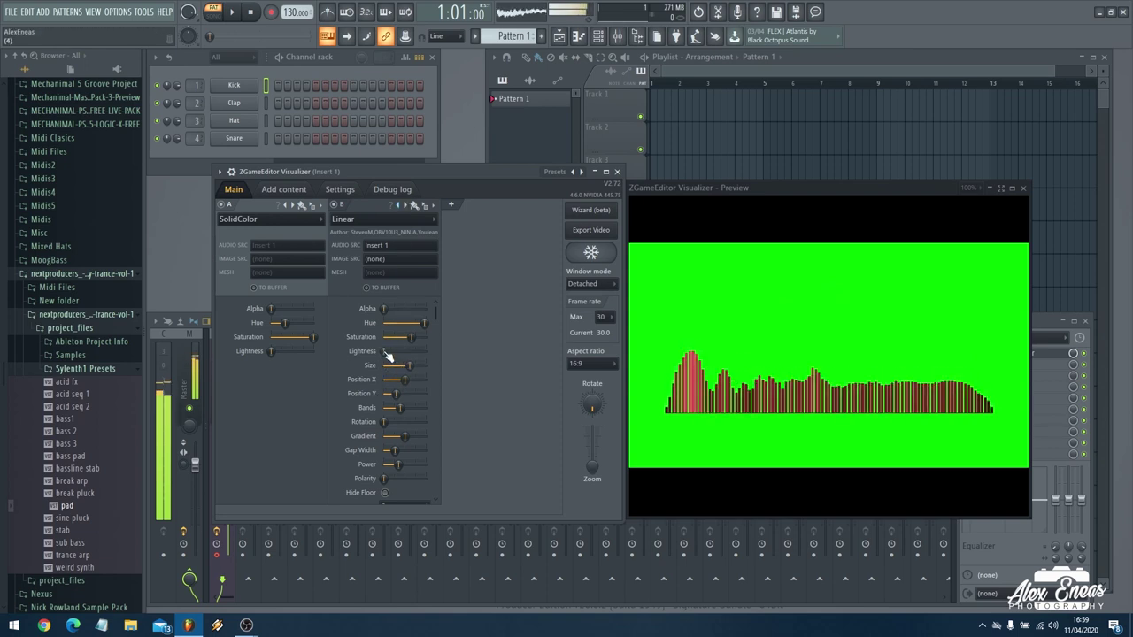
drag(387, 354, 426, 352)
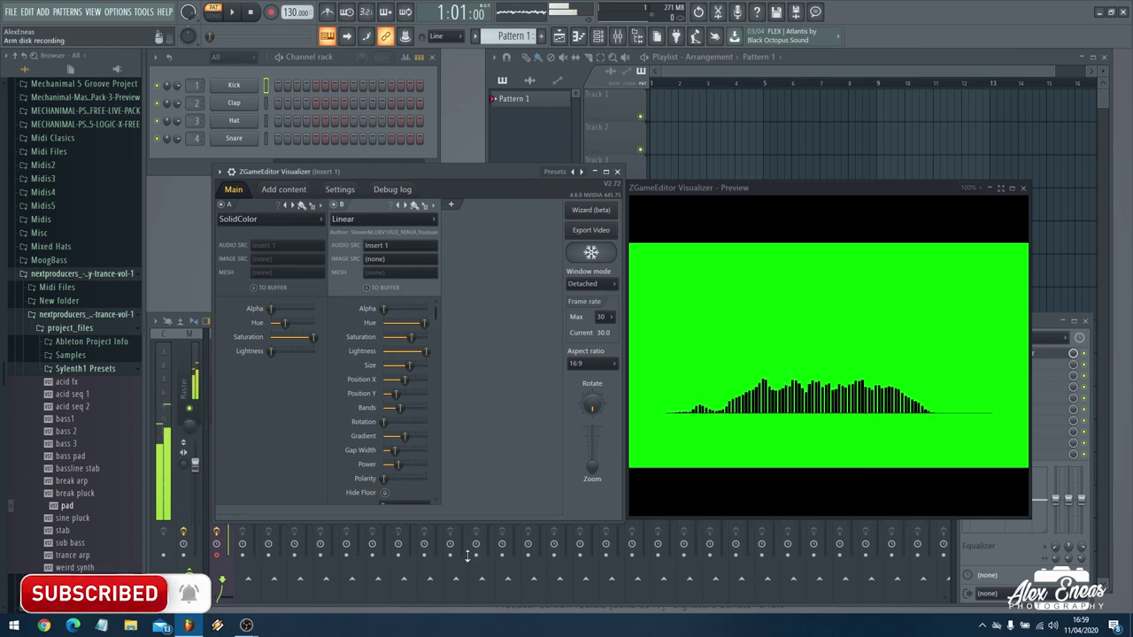
Add a Window Capture of '[FL64.exe]: ZGameEditor Visualizer - Preview' to Screen 2
mouse_move(246, 625)
click(287, 566)
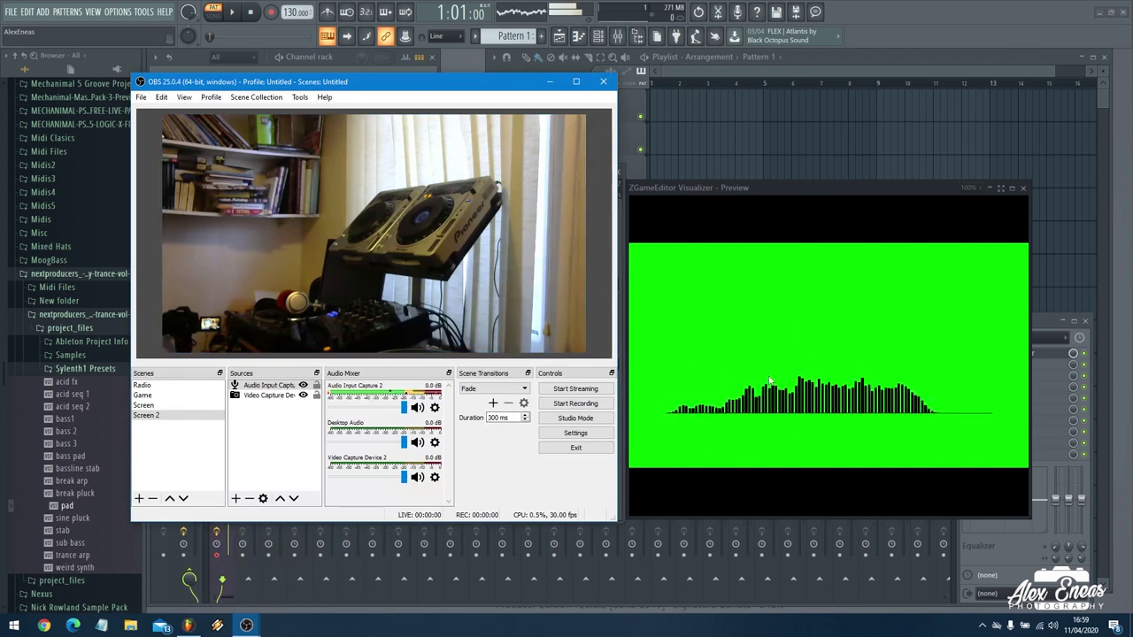
click(235, 499)
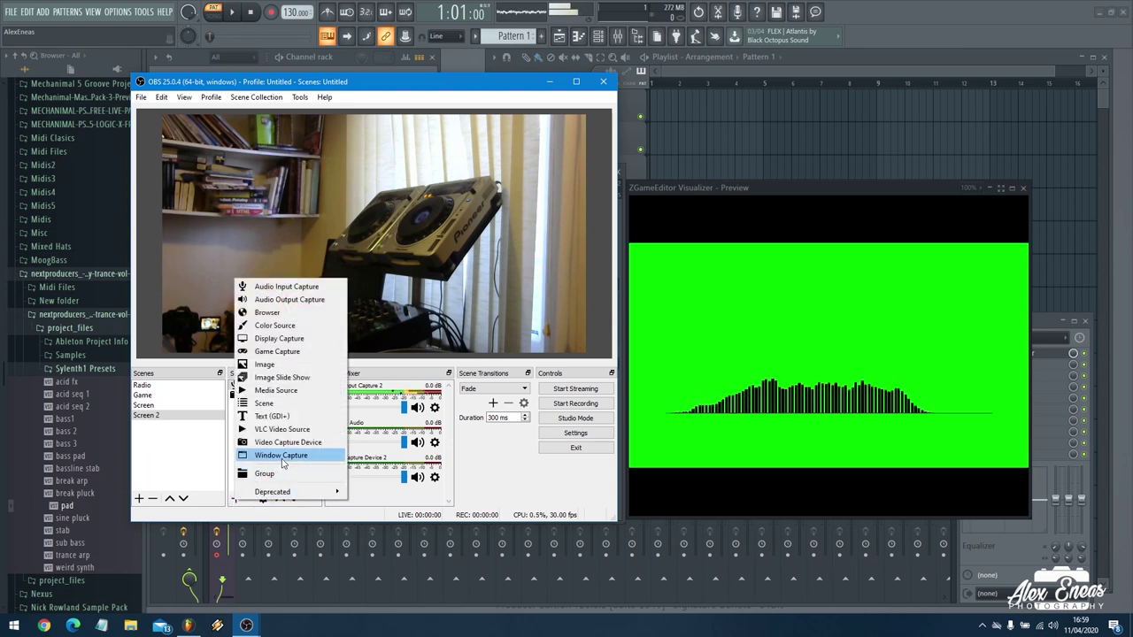
click(281, 455)
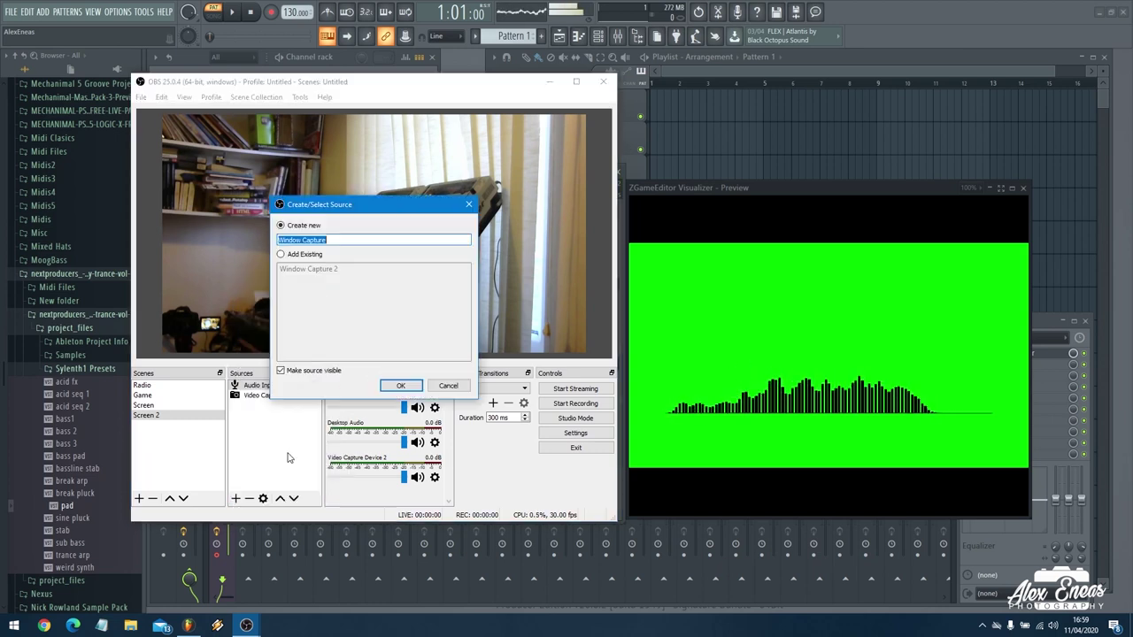
click(400, 385)
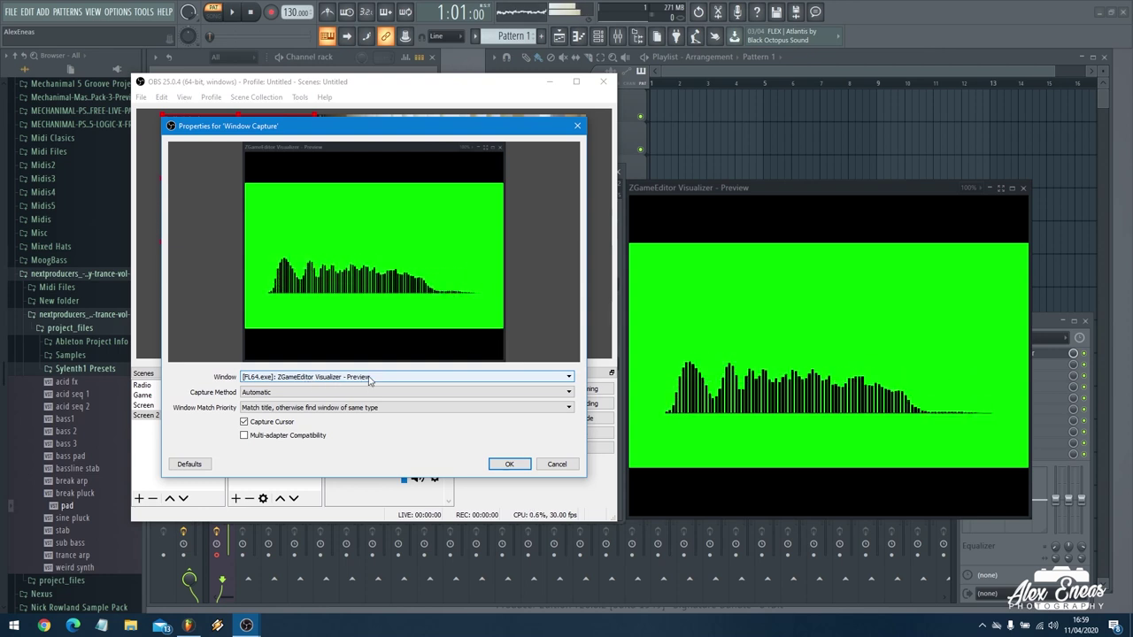
click(369, 379)
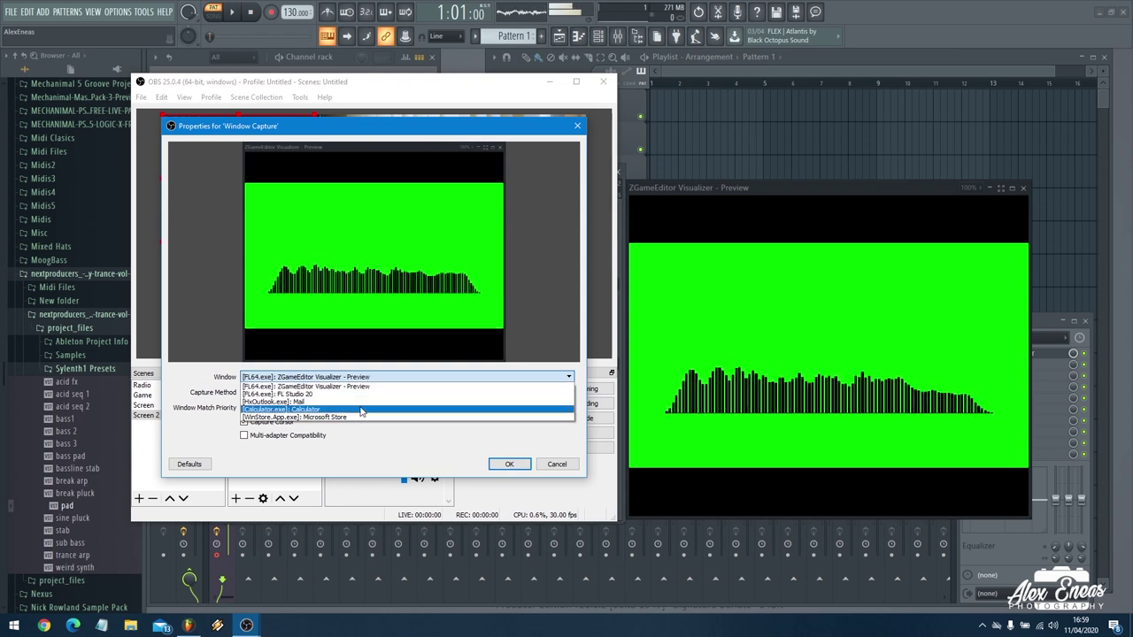
click(369, 393)
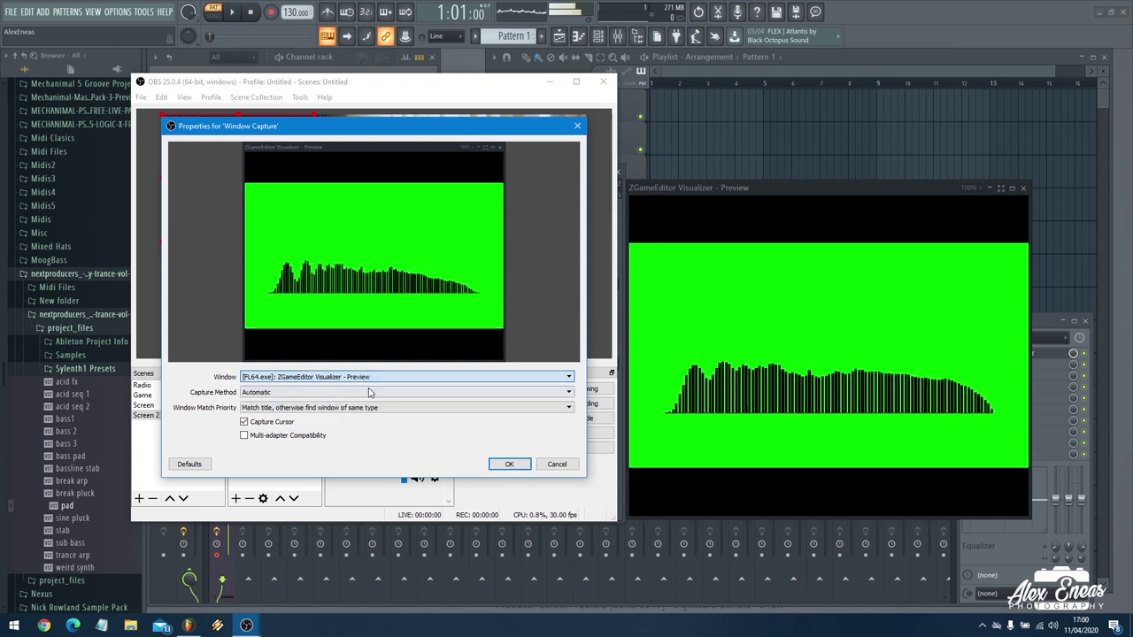
click(508, 466)
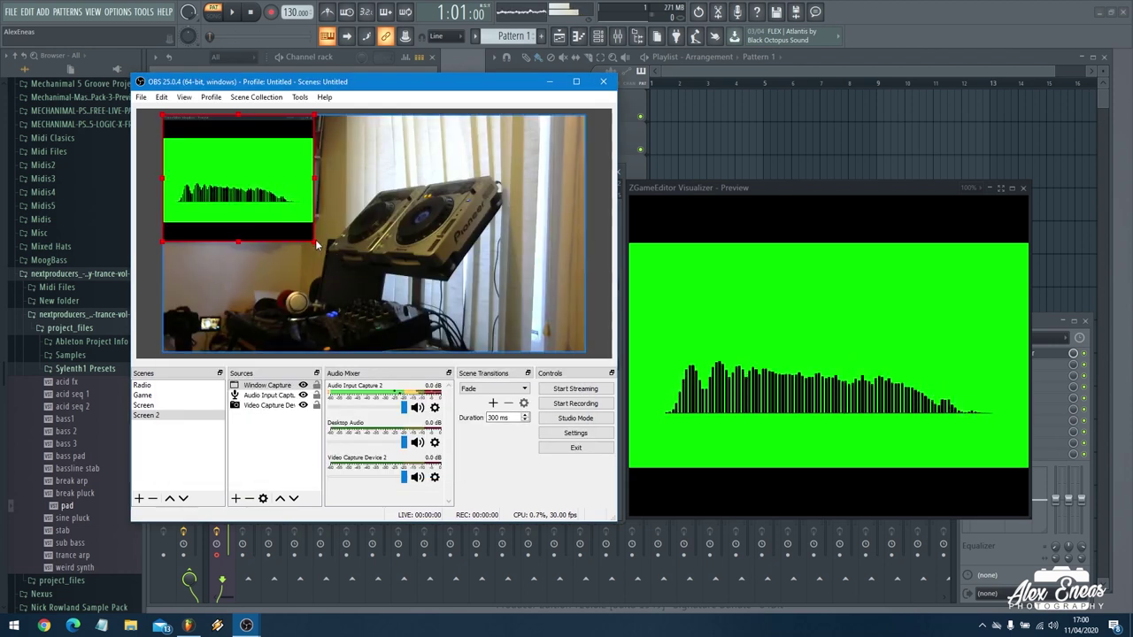
Enlarge the visualizer capture, crop all four sides to the green band, and move it lower-middle
drag(315, 237, 436, 288)
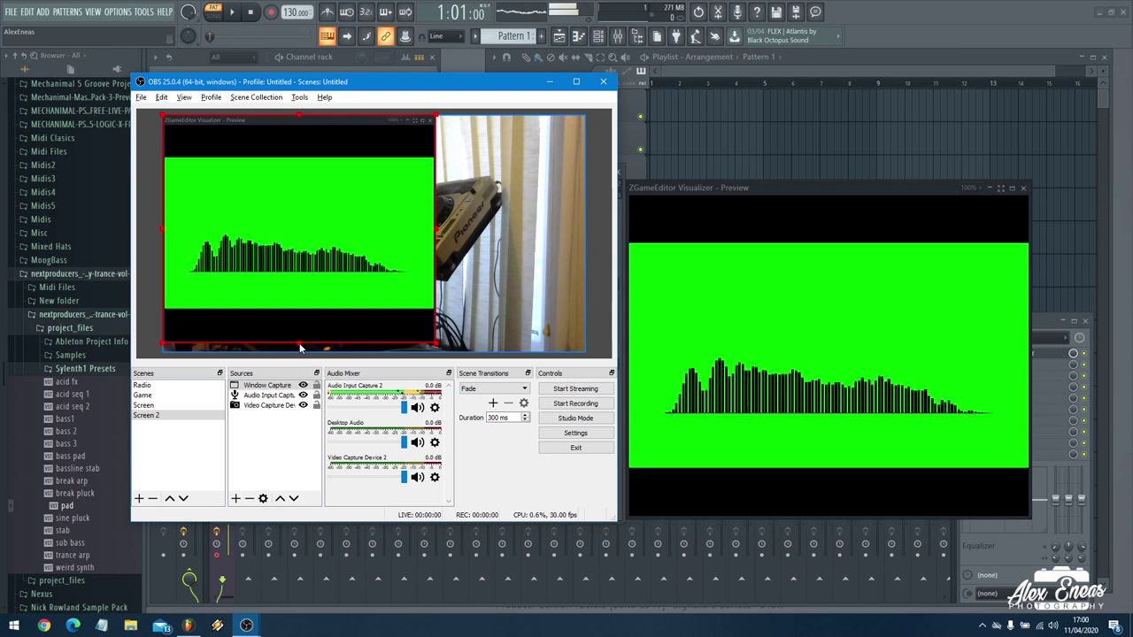
drag(300, 348, 301, 279)
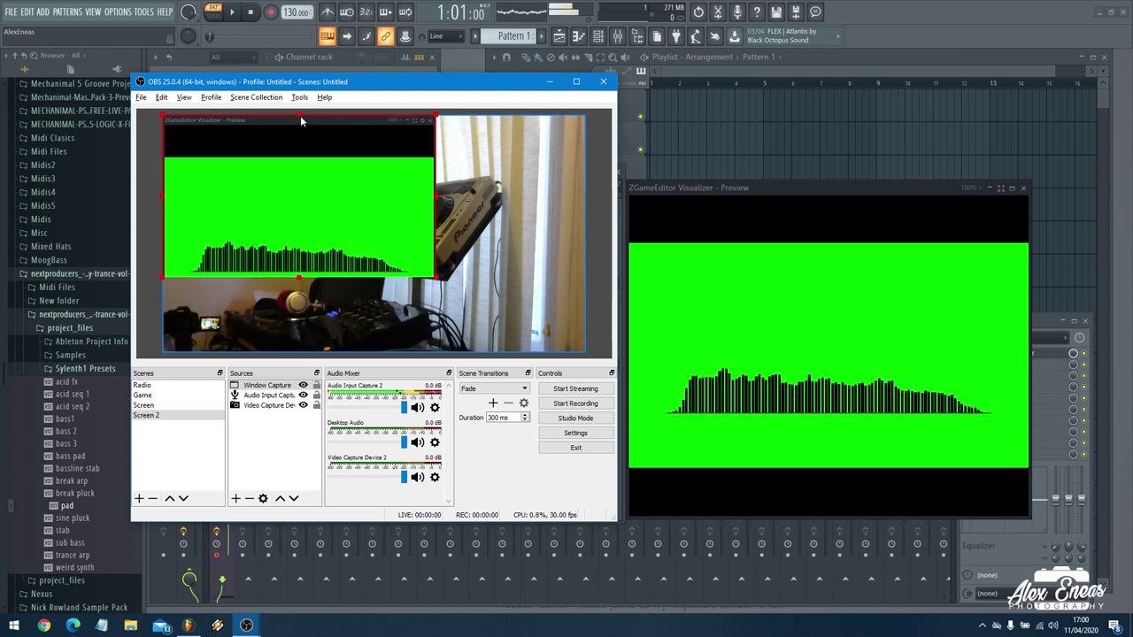
drag(298, 114, 296, 227)
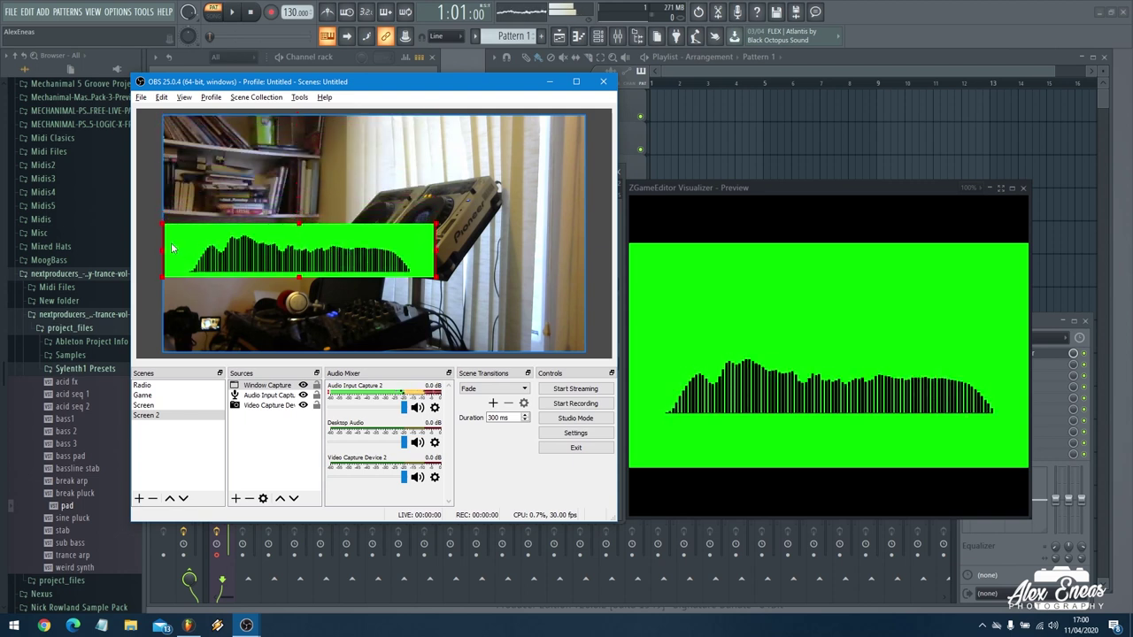
drag(164, 254, 171, 254)
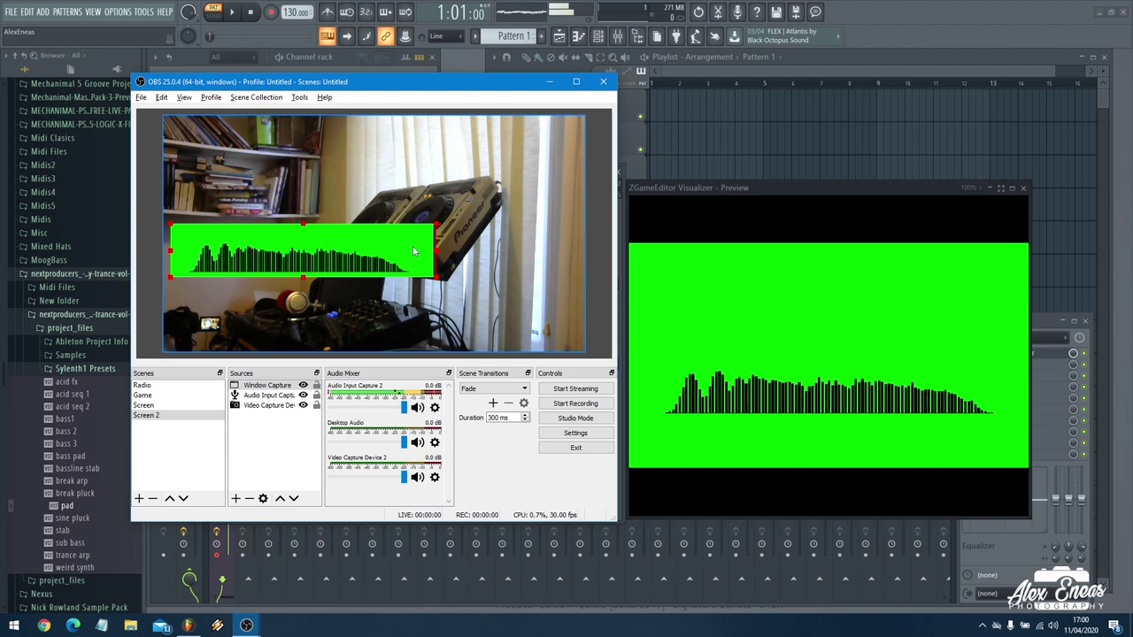
drag(435, 251, 426, 252)
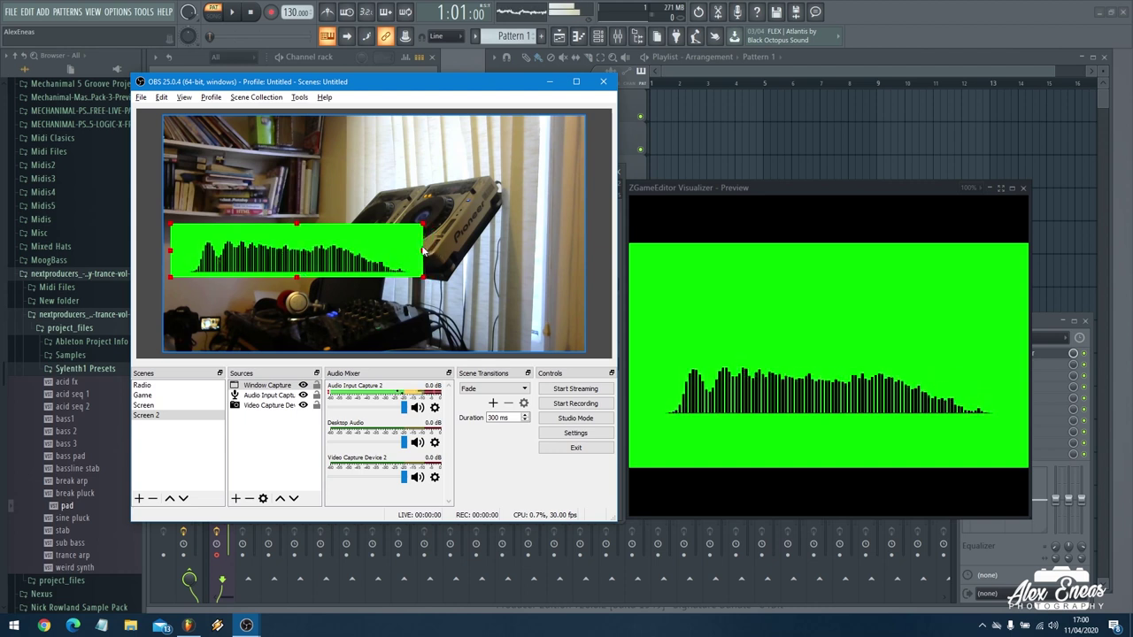
drag(341, 237, 419, 306)
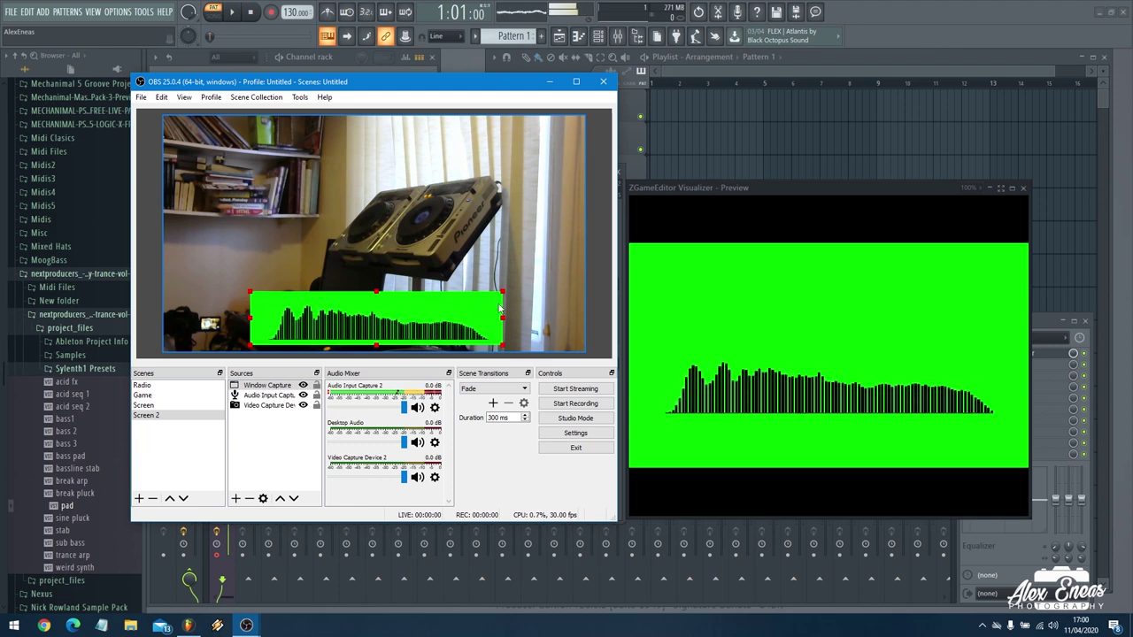
Add a Chroma Key filter with its default name to the Window Capture source
right_click(269, 388)
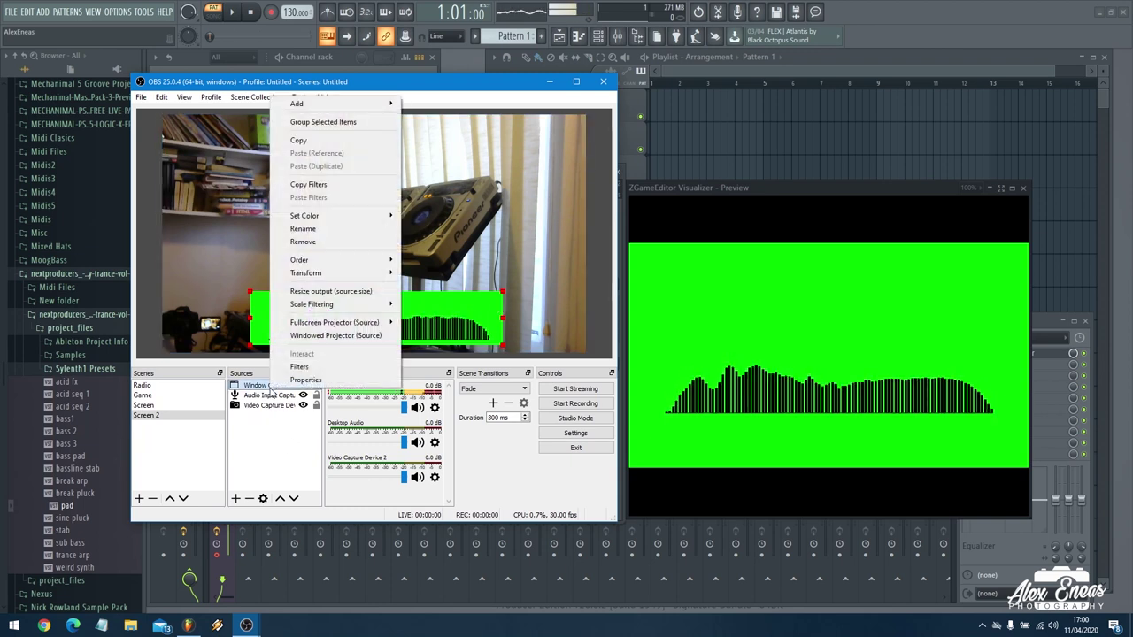
click(347, 368)
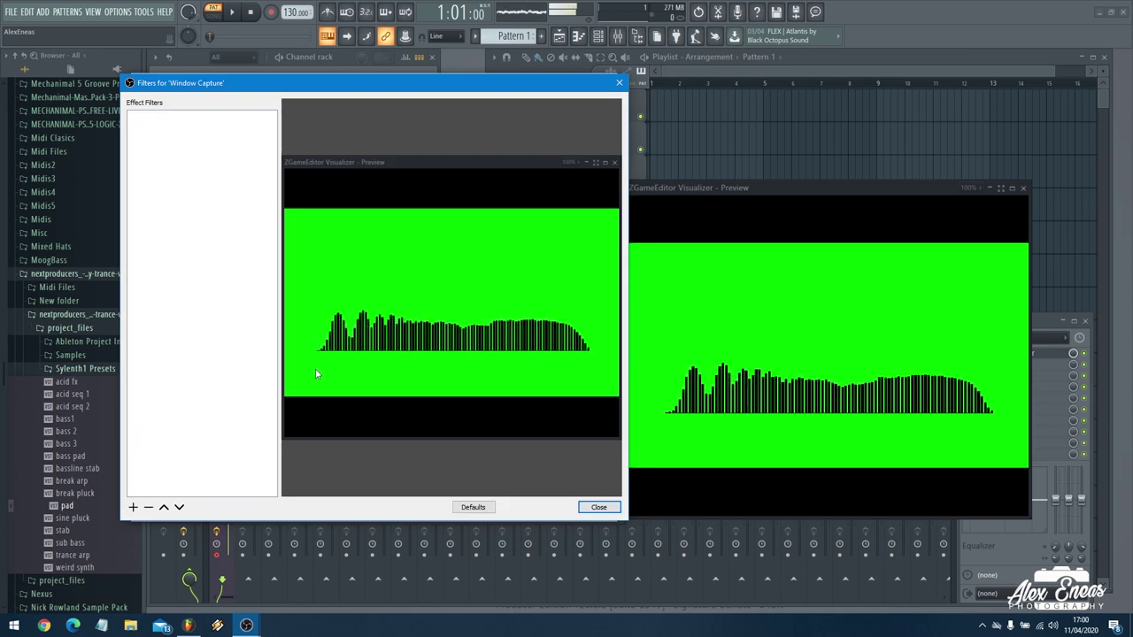
click(132, 507)
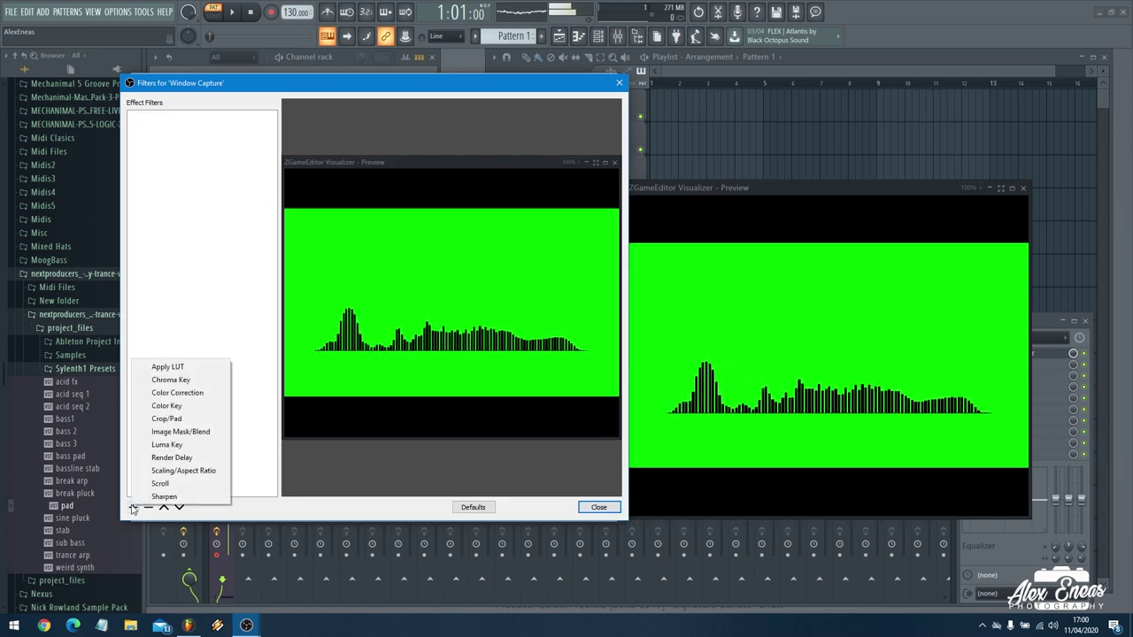
click(213, 380)
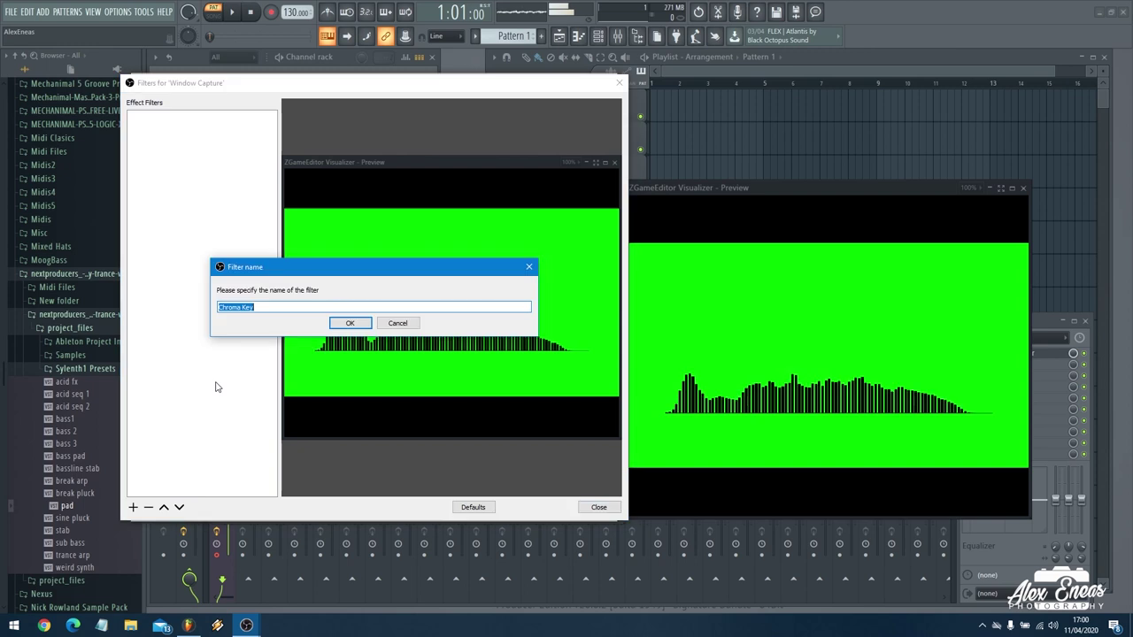
click(351, 323)
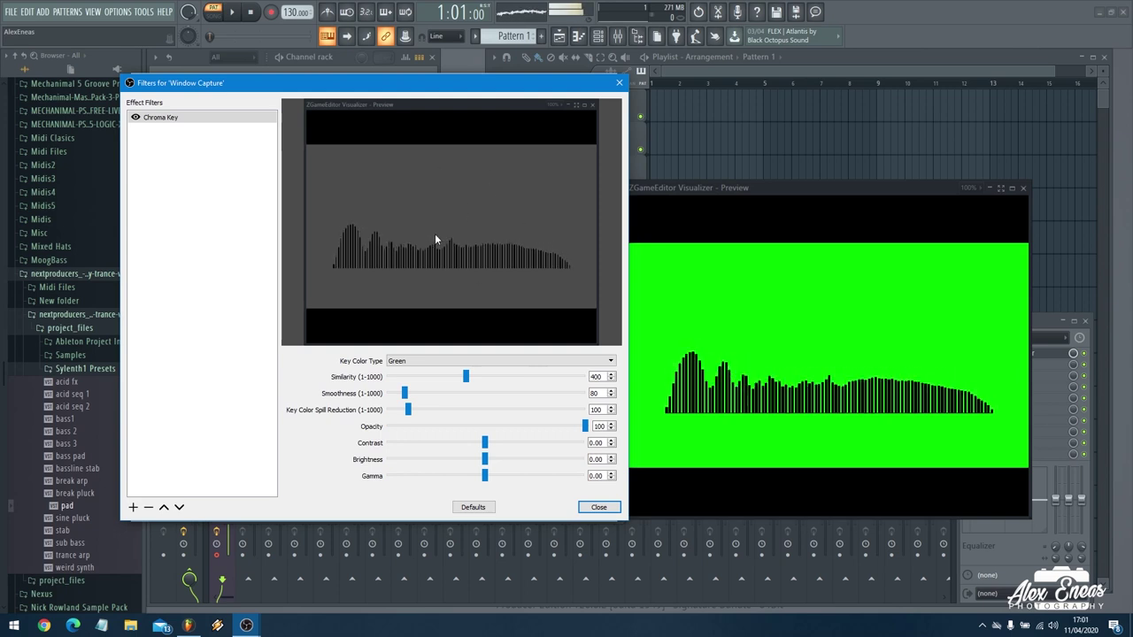
click(605, 507)
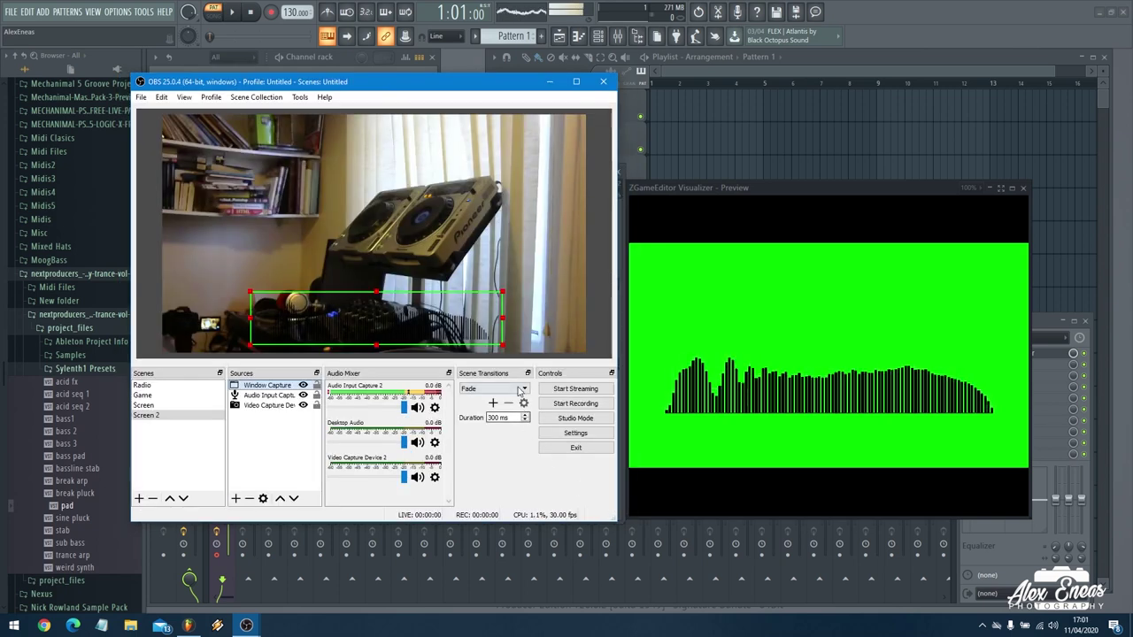
Widen the keyed spectrum bars and align them with the webcam's bottom edge
drag(502, 291, 570, 278)
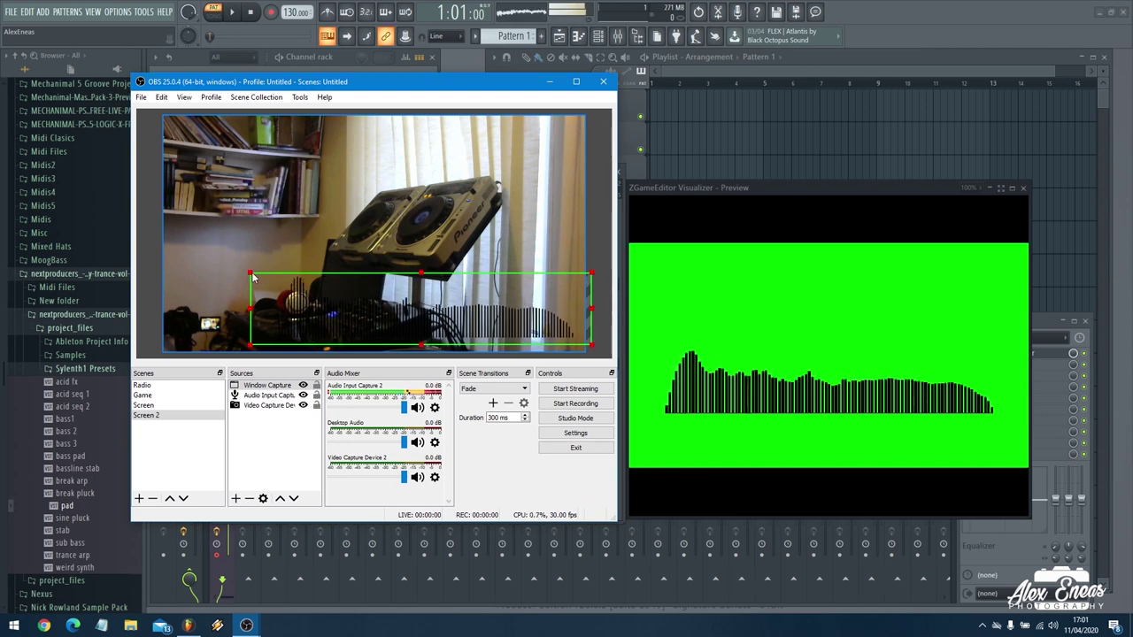
drag(257, 280, 206, 254)
drag(420, 300, 420, 308)
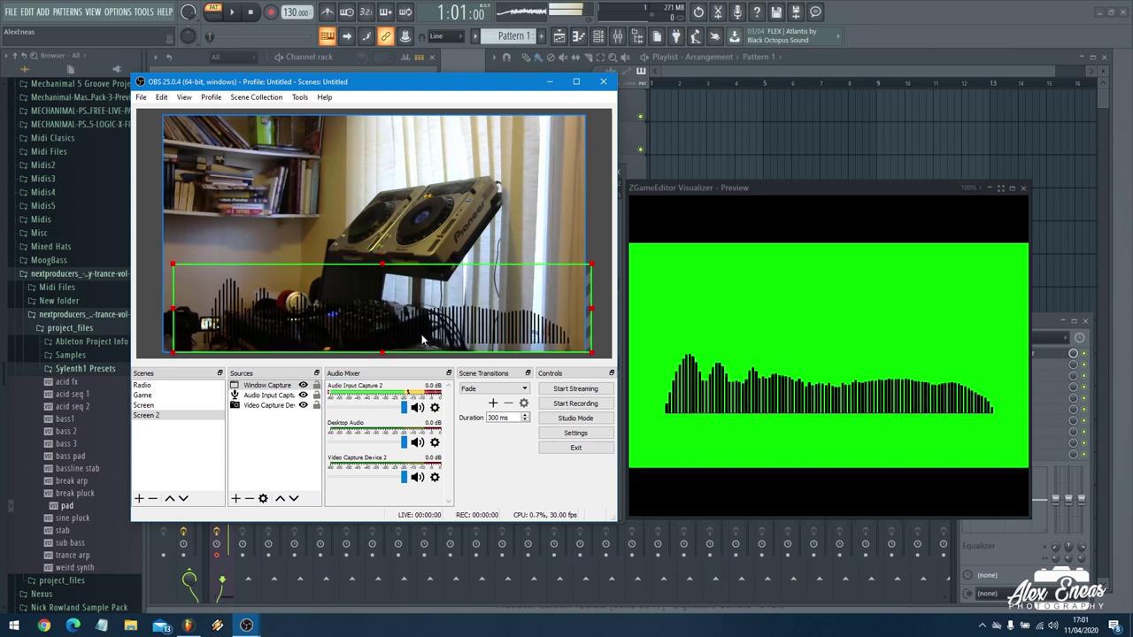
In the ZGameEditor Visualizer, shift layer B's Hue slider until the spectrum bars turn orange
click(827, 184)
drag(421, 324, 386, 352)
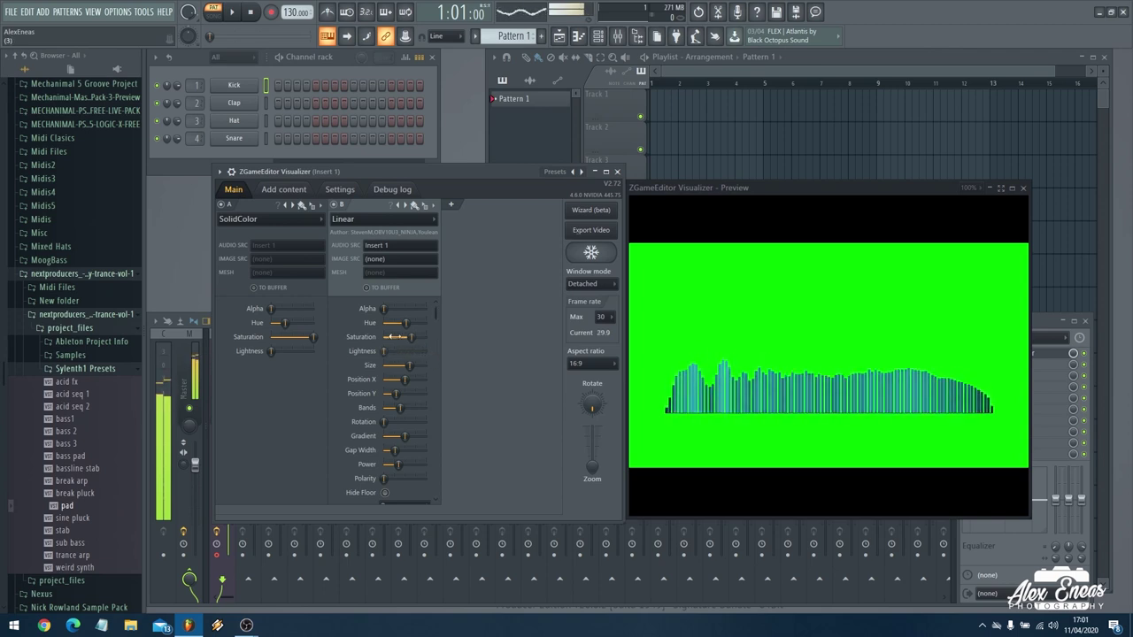
mouse_move(405, 323)
mouse_down()
mouse_move(415, 323)
mouse_move(405, 323)
mouse_up()
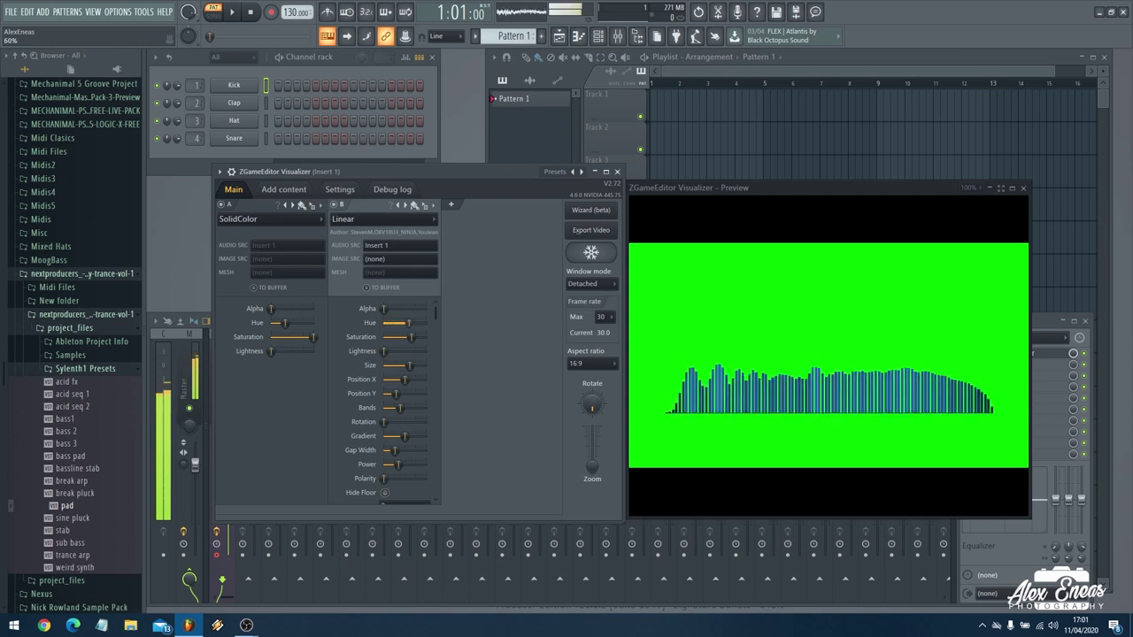
drag(405, 323, 383, 323)
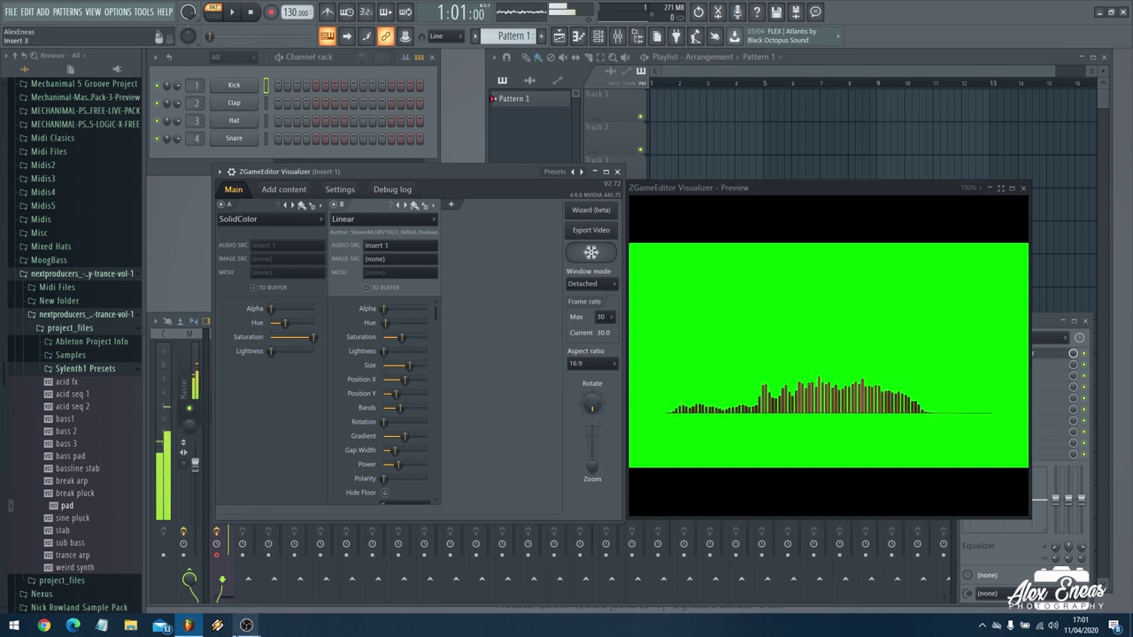
Back in OBS, nudge the spectrum bars over the webcam's bottom edge and select the Video Capture Device source
mouse_move(246, 625)
click(290, 567)
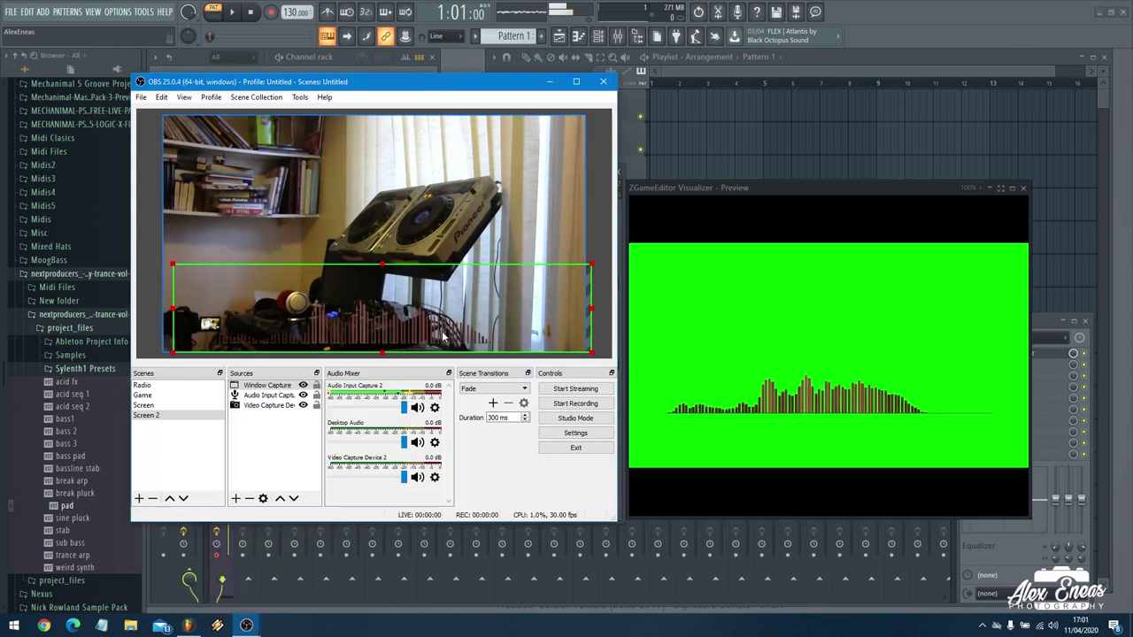
mouse_move(434, 334)
mouse_down()
mouse_move(430, 197)
mouse_move(425, 336)
mouse_up()
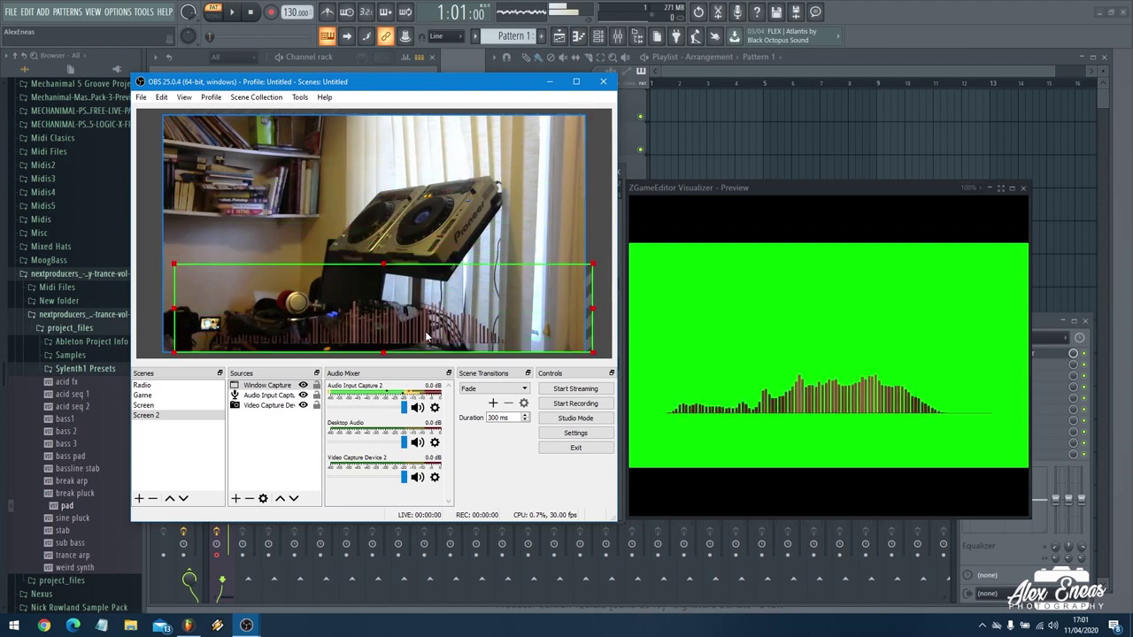
click(540, 215)
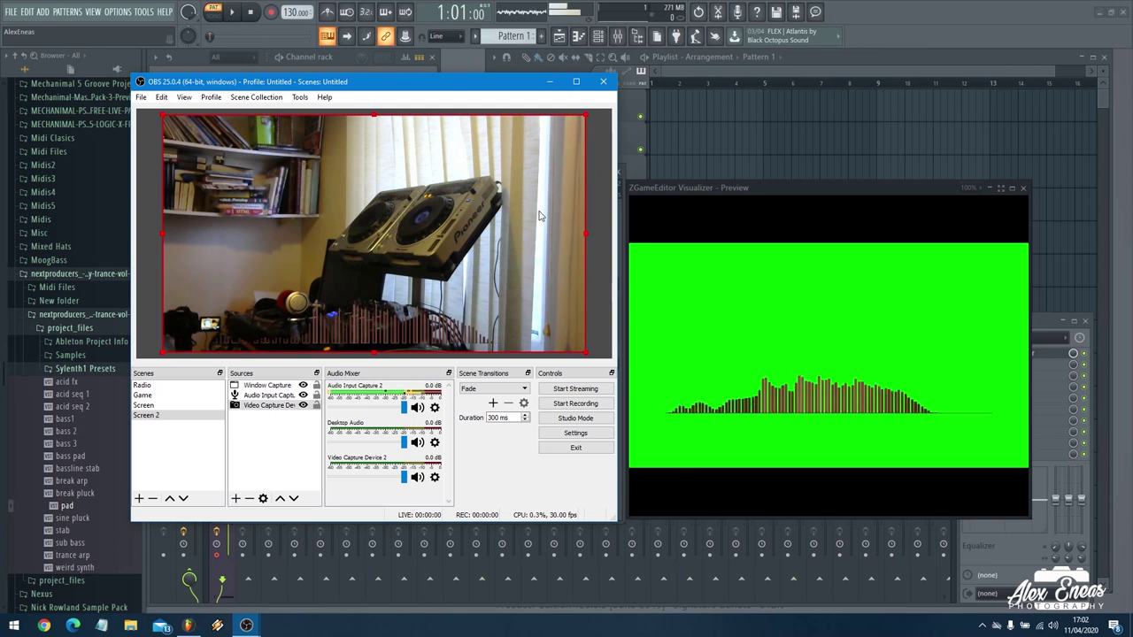